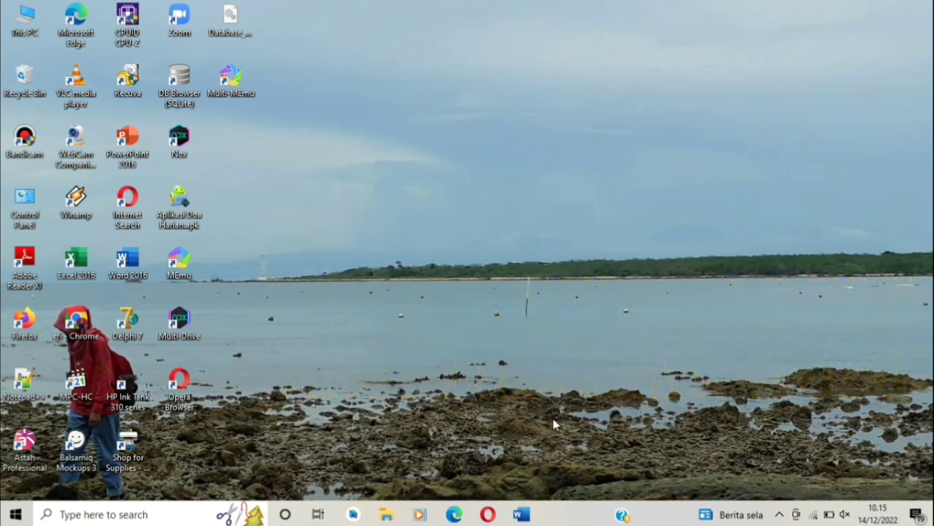
# Launch Word from the taskbar to get a blank Document1
pyautogui.click(524, 514)
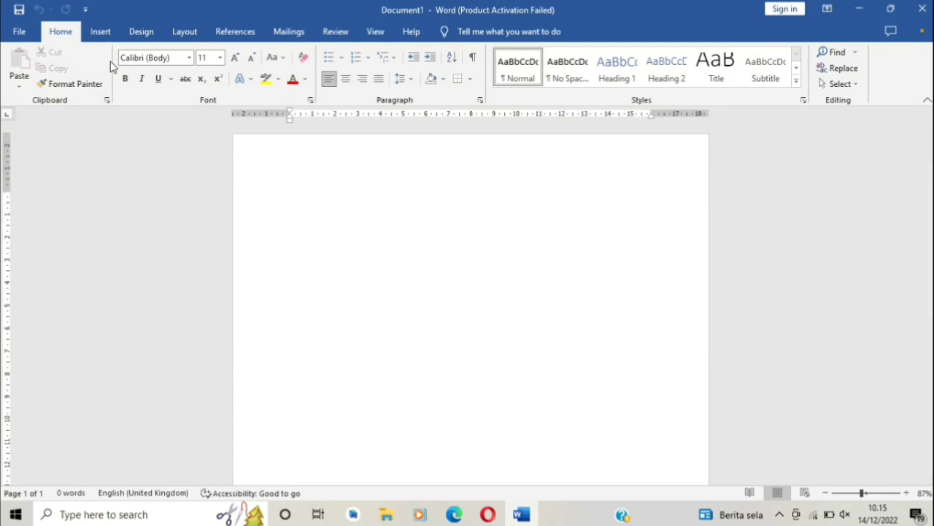
# Insert a table of 3 columns and 21 rows through the Insert Table dialog
pyautogui.click(100, 32)
pyautogui.click(99, 82)
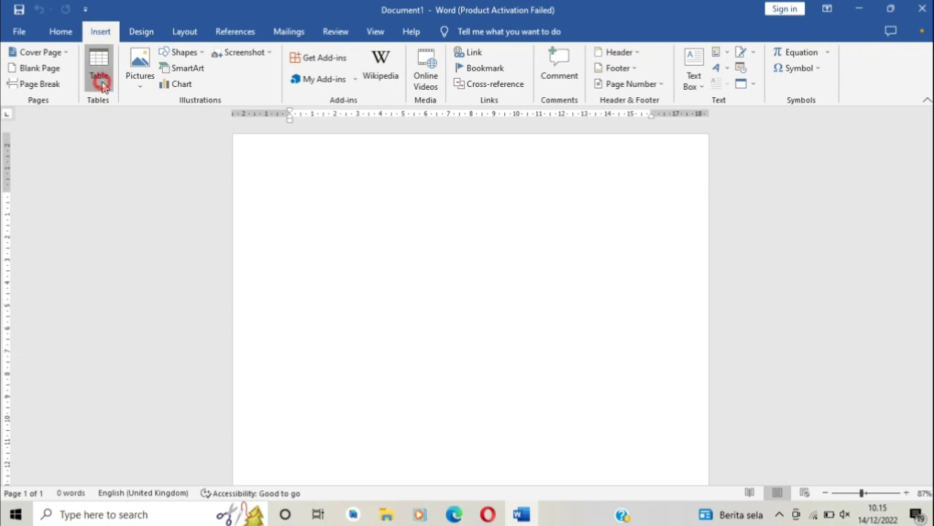
pyautogui.click(122, 227)
pyautogui.write('3')
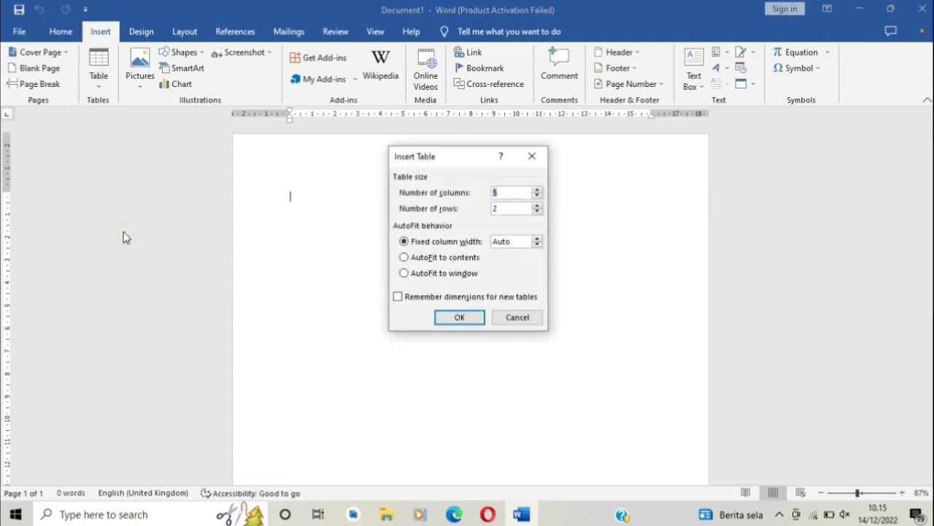
pyautogui.click(504, 207)
pyautogui.click(459, 318)
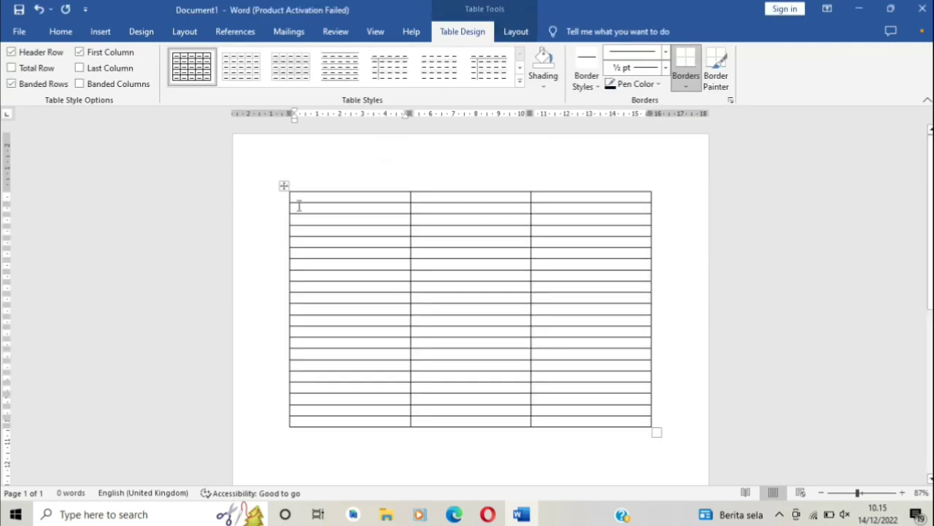
# Select the whole table and raise every row's height to 0,8 cm
pyautogui.click(283, 187)
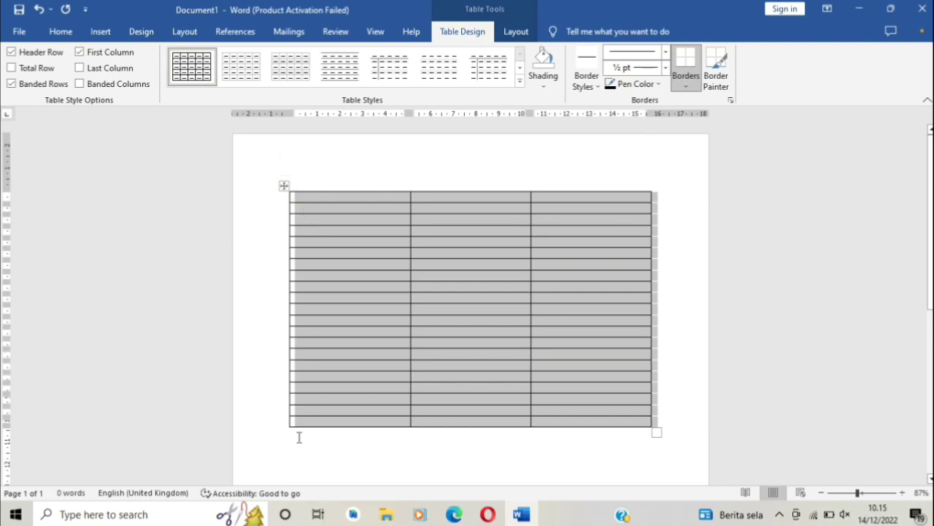
pyautogui.click(522, 30)
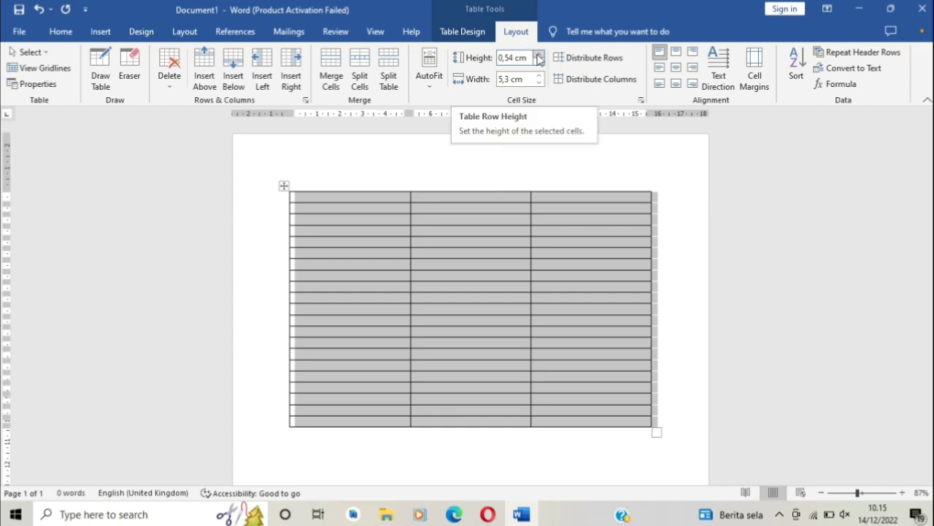
pyautogui.click(539, 54)
pyautogui.click(539, 55)
pyautogui.click(539, 55)
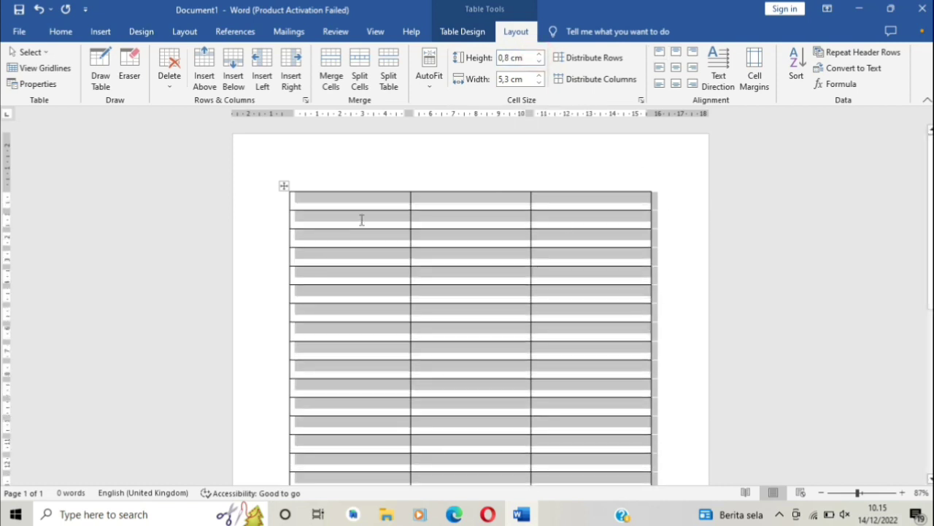
pyautogui.click(681, 207)
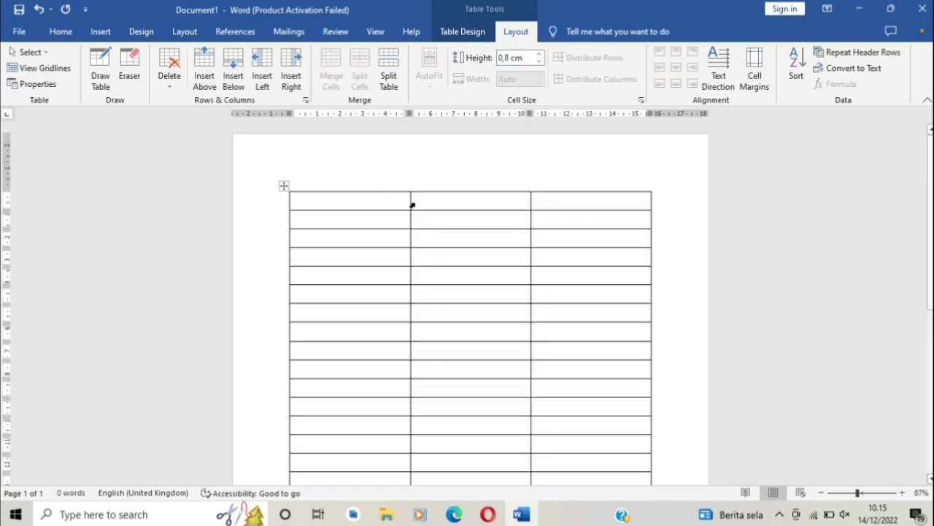
# Type the headers NO, NAMA and TTD across the first row
pyautogui.click(375, 200)
pyautogui.write('N')
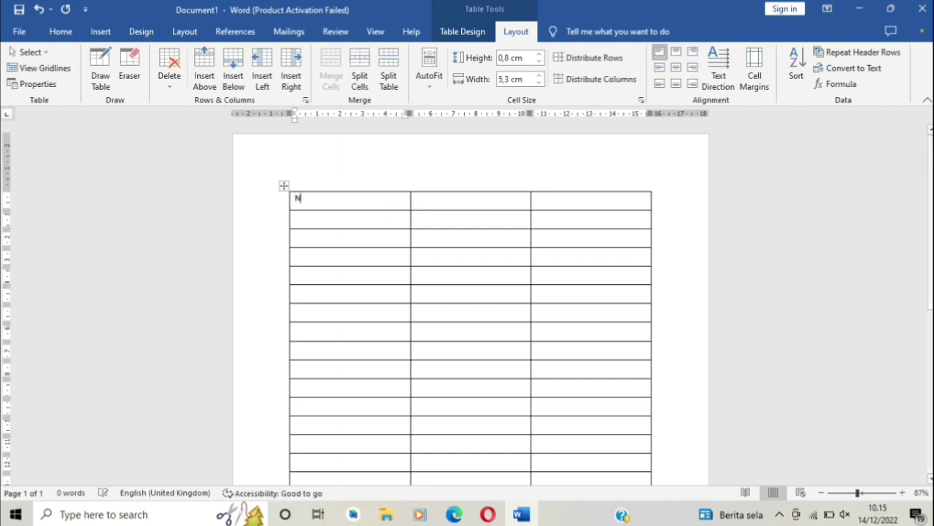
pyautogui.write('O')
pyautogui.press('Tab')
pyautogui.write('NAMA')
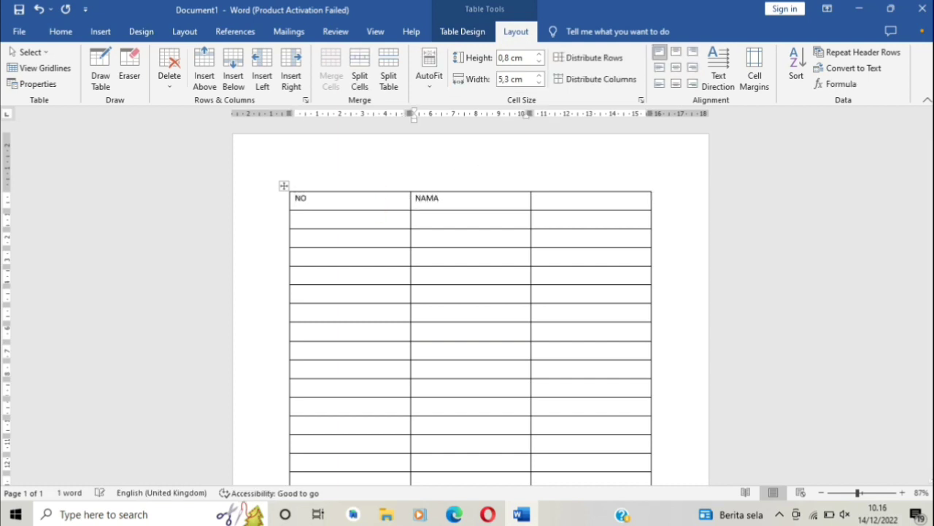
pyautogui.press('Tab')
pyautogui.write('D')
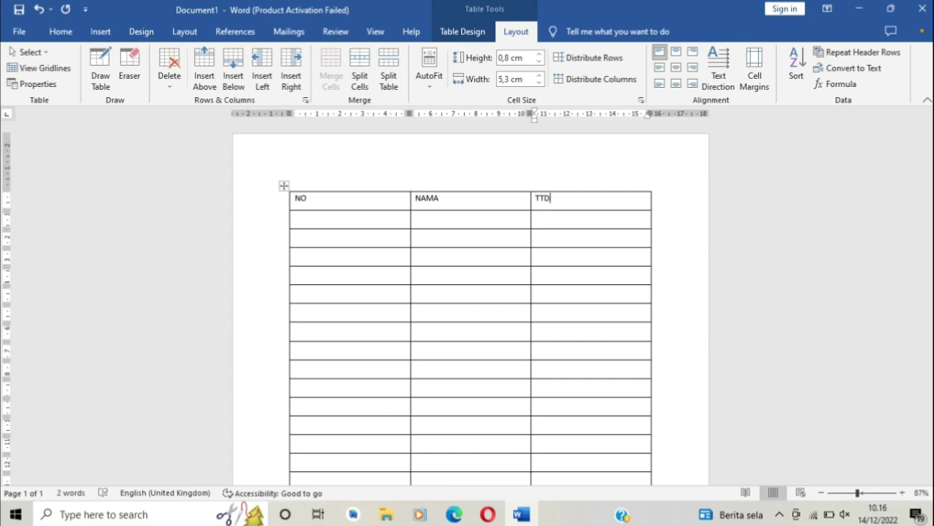
# Make the header row bold and centred, and narrow the NO column
pyautogui.moveTo(295, 204)
pyautogui.mouseDown()
pyautogui.moveTo(557, 173)
pyautogui.moveTo(584, 189)
pyautogui.mouseUp()
pyautogui.click(690, 68)
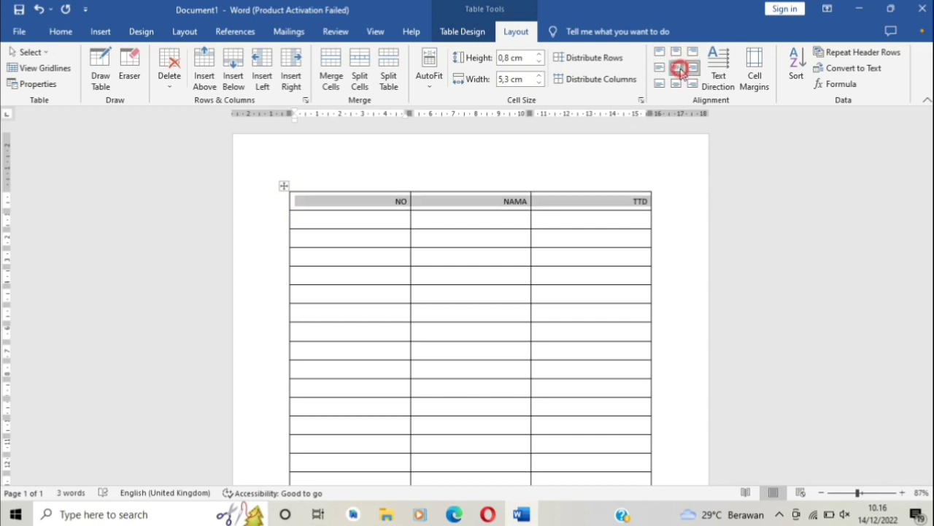
pyautogui.click(679, 68)
pyautogui.click(61, 31)
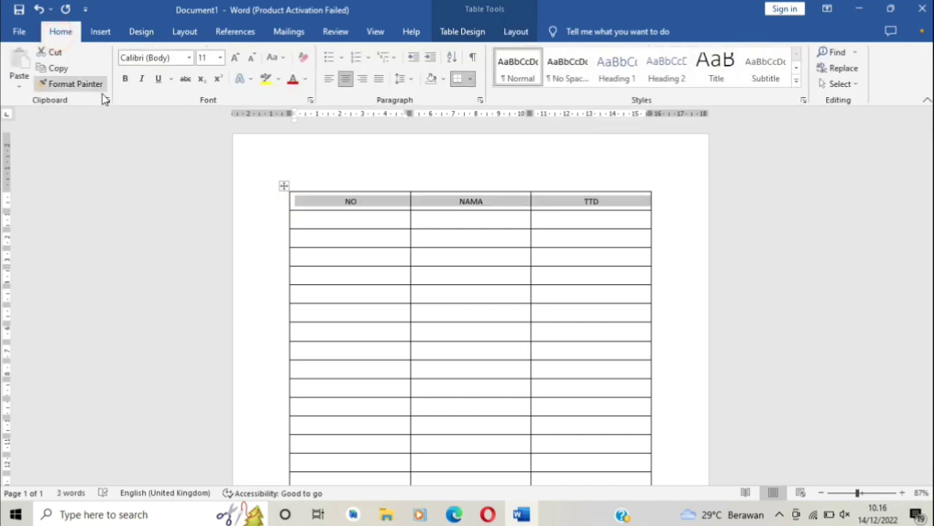
pyautogui.click(125, 78)
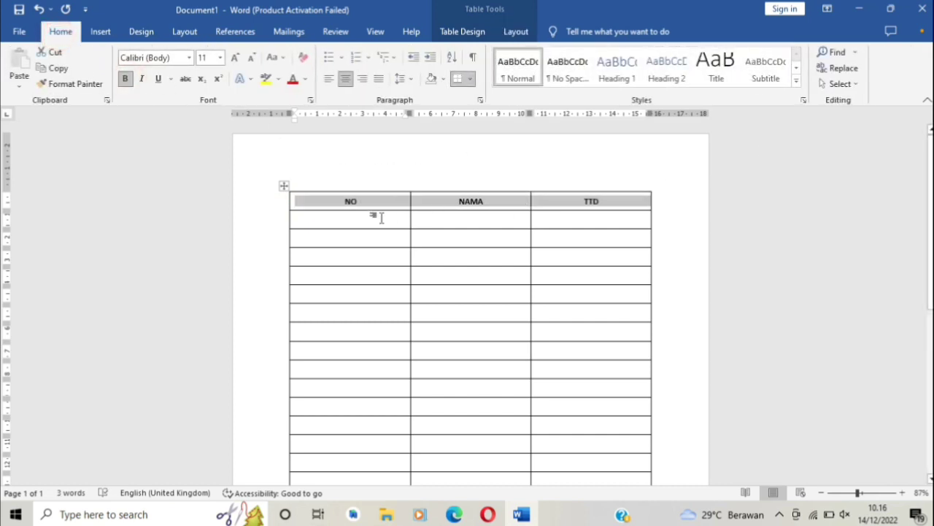
pyautogui.click(381, 215)
pyautogui.moveTo(409, 200); pyautogui.dragTo(340, 203)
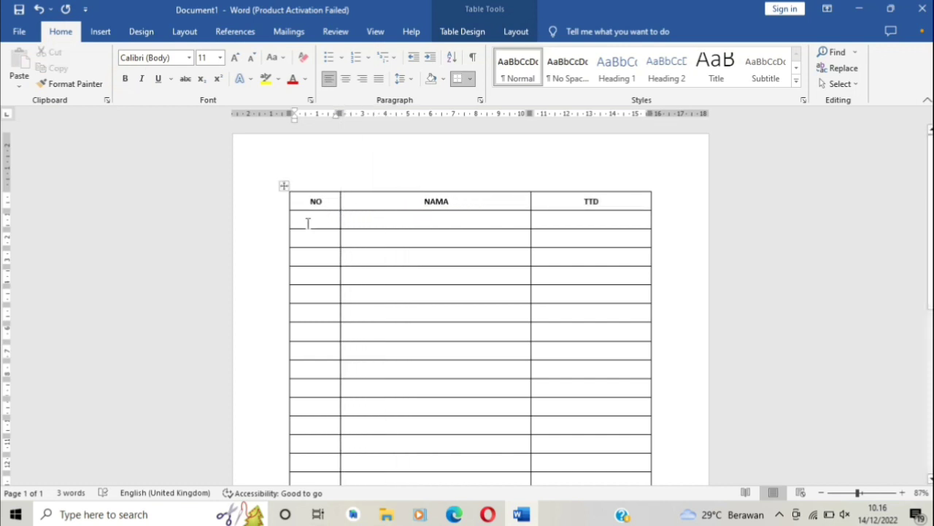
# Narrow the NO column a little more and put 1 in the first data row
pyautogui.click(308, 223)
pyautogui.moveTo(339, 201); pyautogui.dragTo(335, 200)
pyautogui.click(304, 219)
pyautogui.write('1')
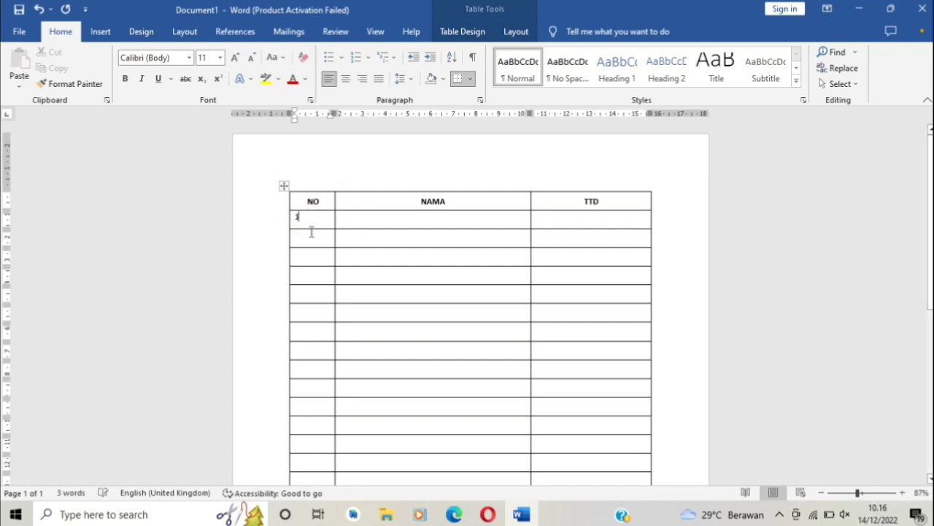
# Delete the 2 typed in the second row, keeping only the 1
pyautogui.click(311, 238)
pyautogui.click(312, 259)
pyautogui.scroll(-5, 321, 338)
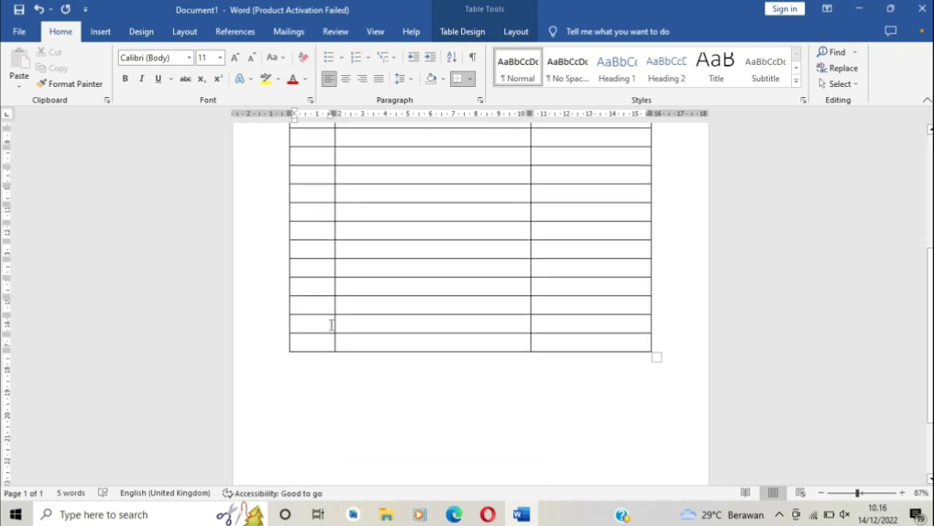
pyautogui.scroll(5, 311, 339)
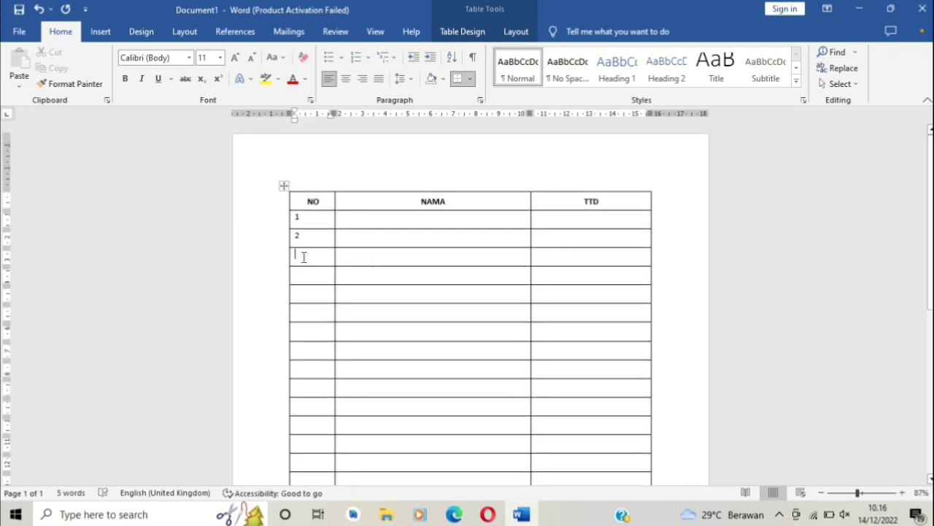
pyautogui.click(285, 246)
pyautogui.click(309, 236)
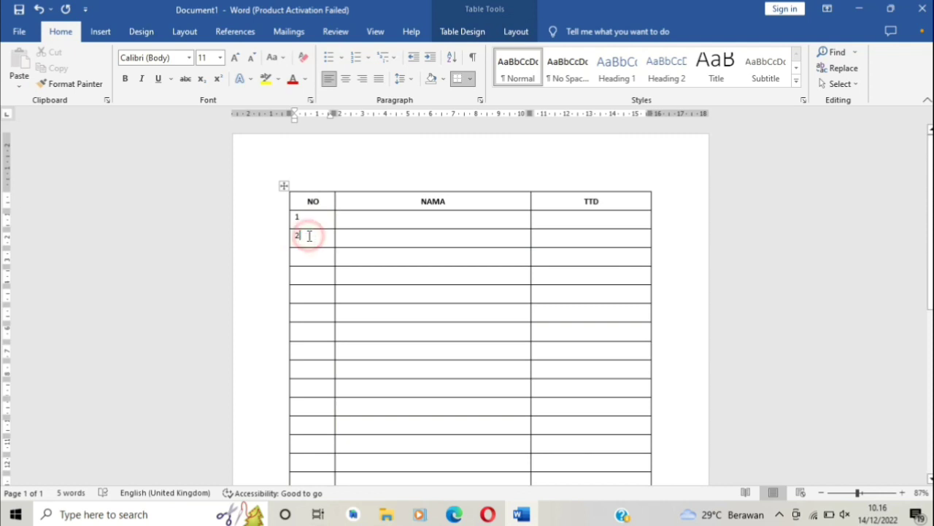
pyautogui.press('BackSpace')
pyautogui.click(316, 216)
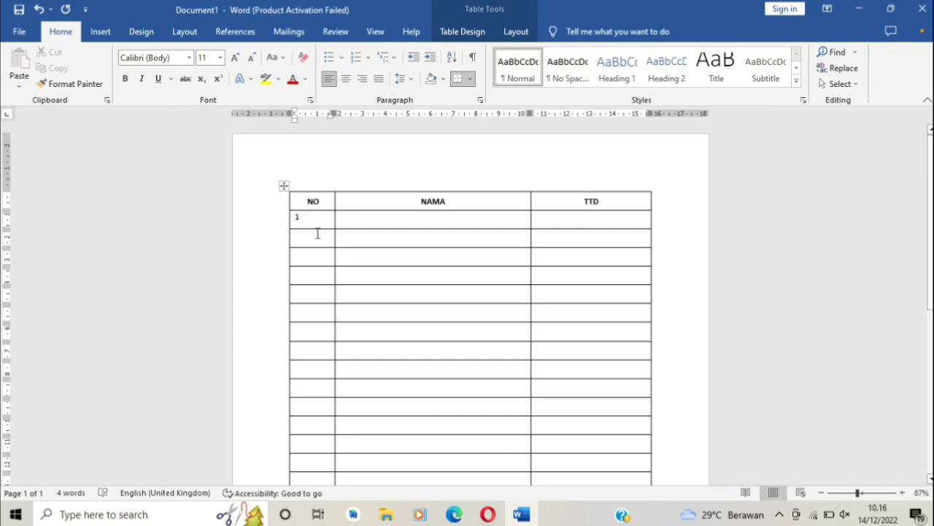
pyautogui.click(311, 238)
pyautogui.scroll(-5, 309, 309)
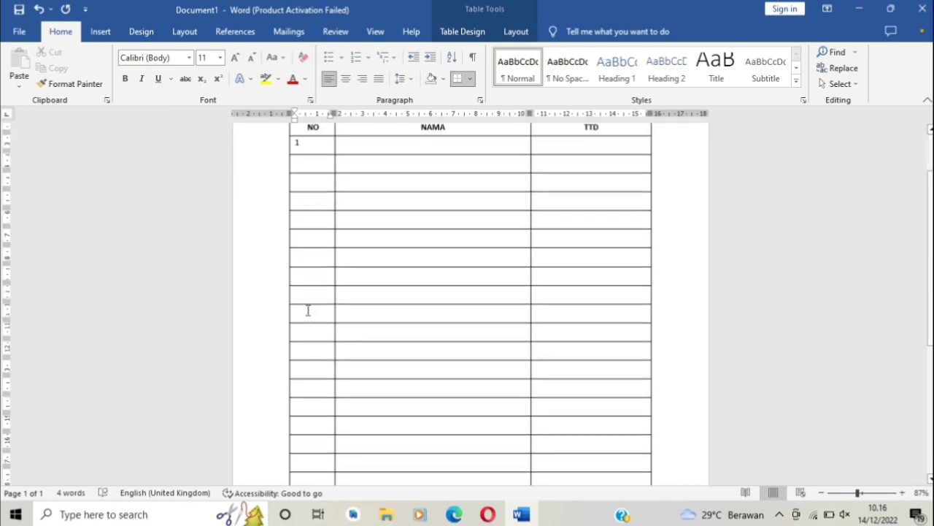
pyautogui.scroll(5, 299, 307)
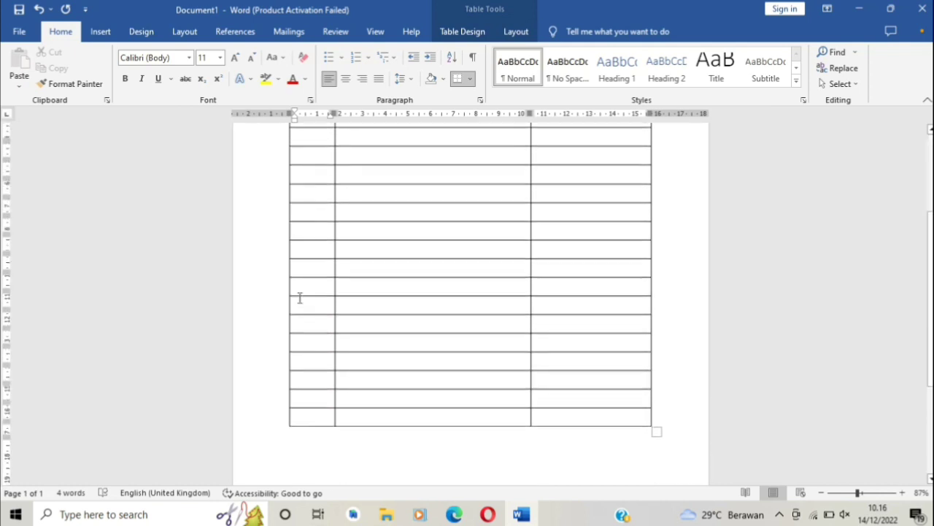
pyautogui.scroll(-5, 300, 300)
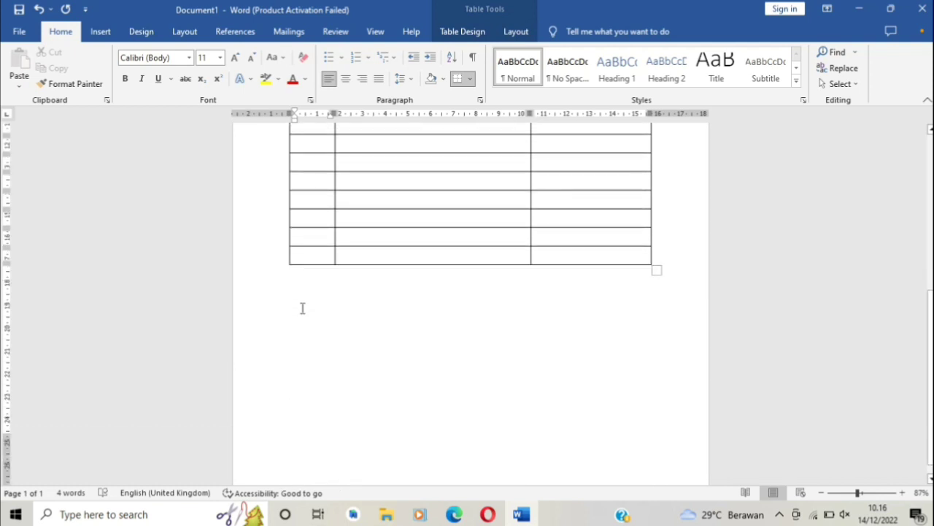
pyautogui.scroll(3, 302, 307)
pyautogui.scroll(3, 302, 311)
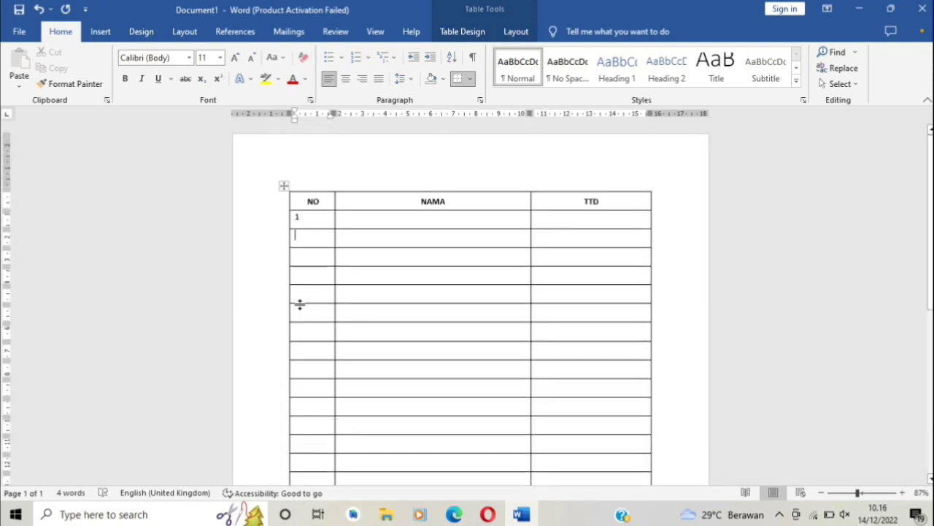
# Delete the 1 and select all NO column cells below the header
pyautogui.click(314, 216)
pyautogui.press('BackSpace')
pyautogui.moveTo(292, 224); pyautogui.dragTo(304, 311)
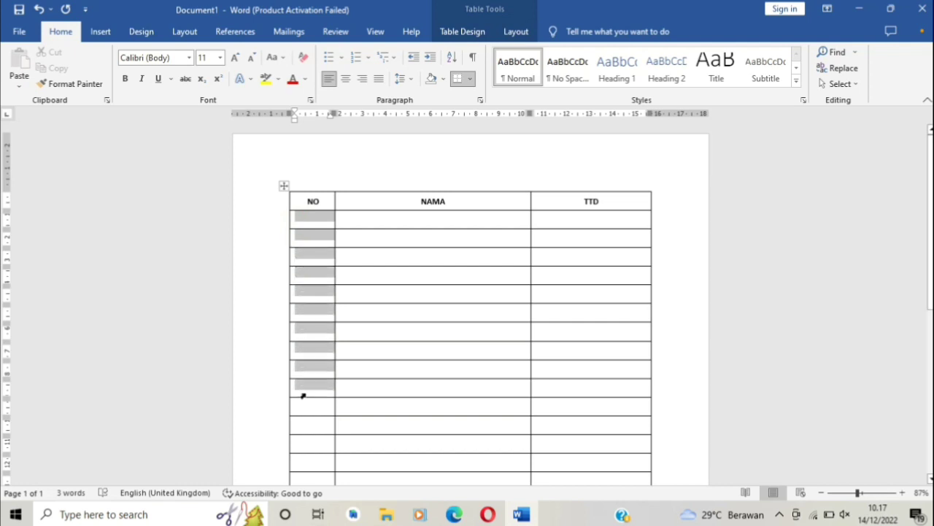
pyautogui.moveTo(304, 311)
pyautogui.mouseDown()
pyautogui.moveTo(306, 494)
pyautogui.moveTo(293, 421)
pyautogui.mouseUp()
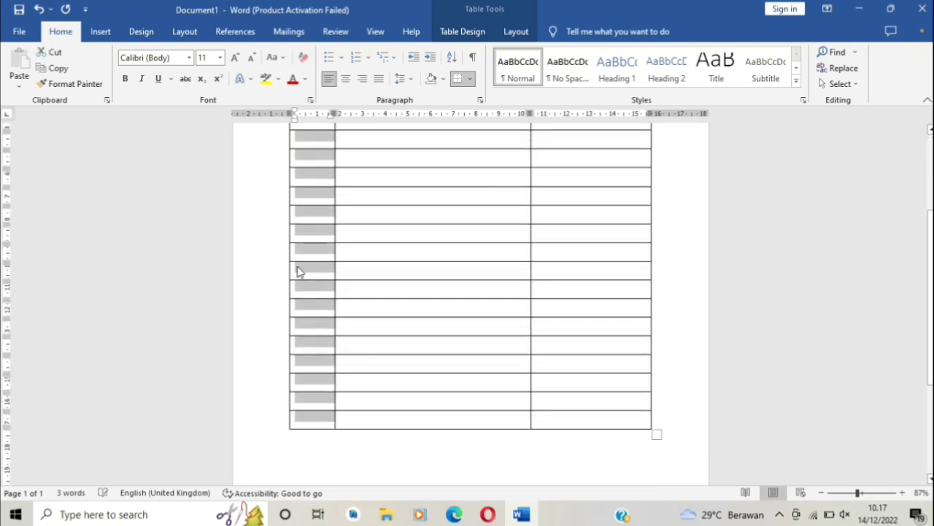
pyautogui.scroll(3, 298, 270)
pyautogui.scroll(2, 299, 270)
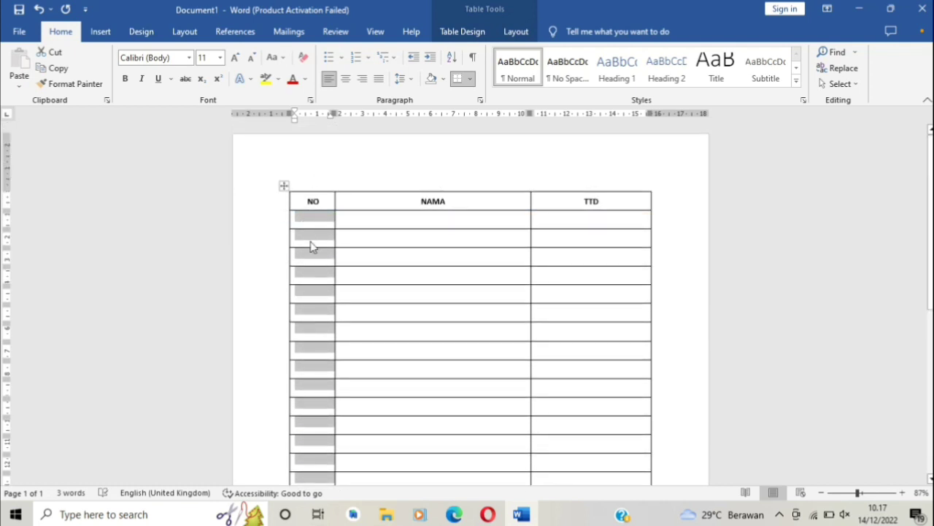
pyautogui.scroll(-3, 296, 376)
pyautogui.scroll(3, 290, 373)
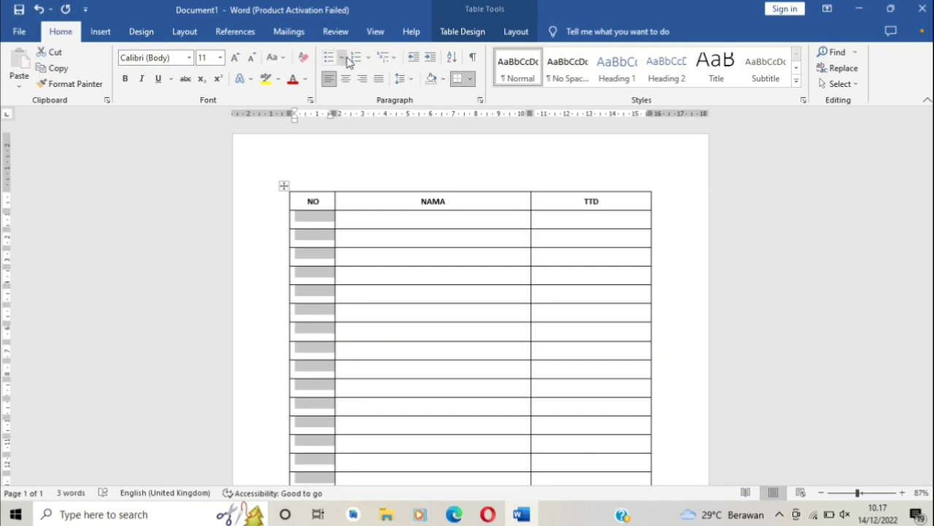
# Define a new number format using the 1, 2, 3 style with Centered alignment
pyautogui.click(369, 58)
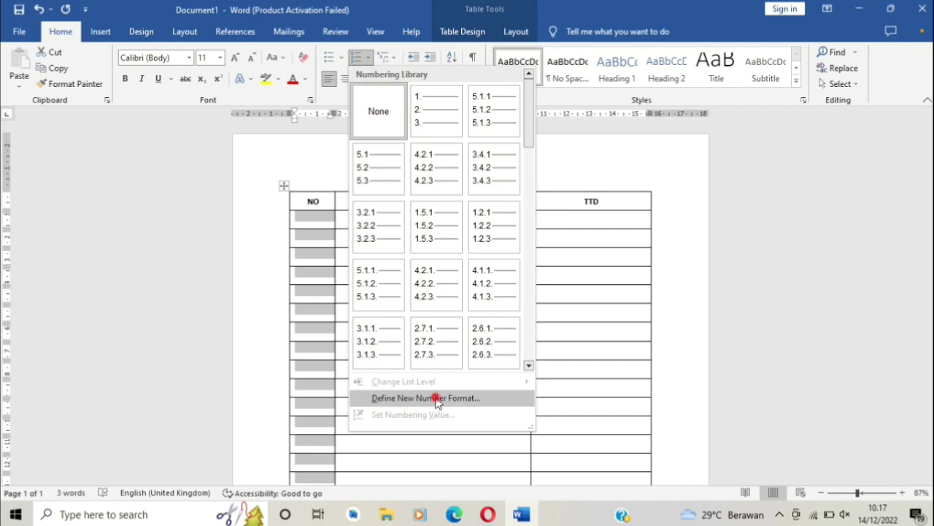
pyautogui.click(430, 400)
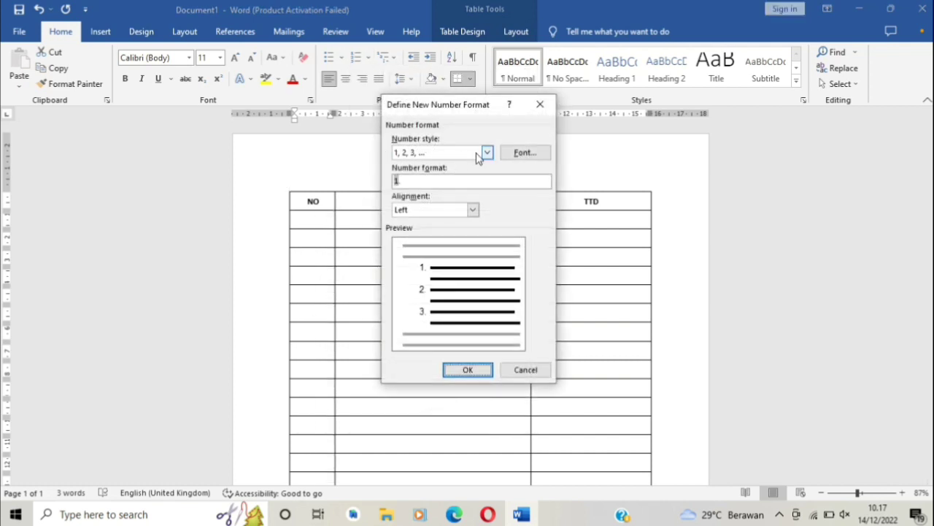
pyautogui.click(487, 152)
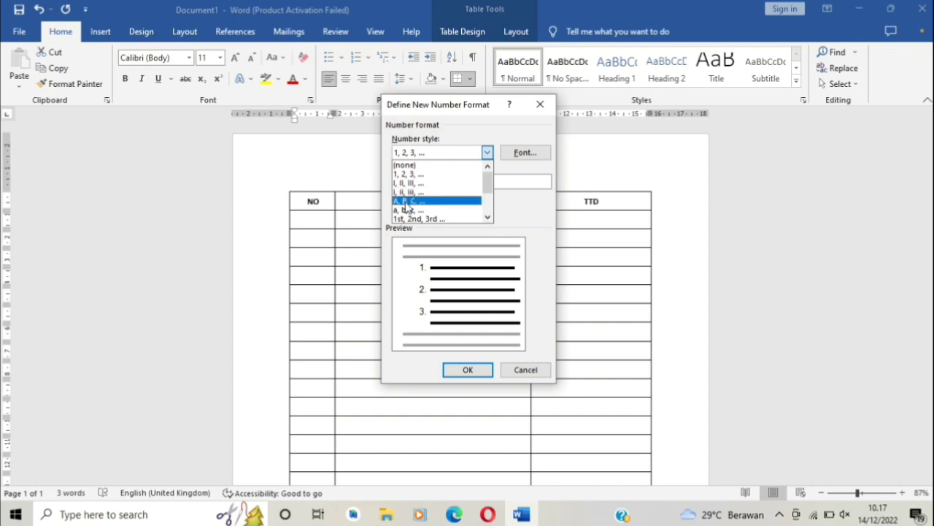
pyautogui.scroll(-1, 436, 216)
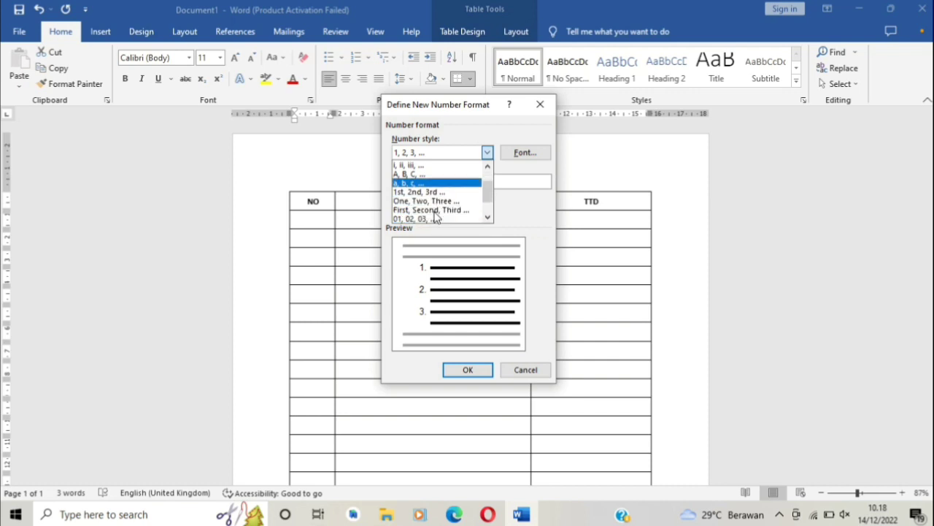
pyautogui.scroll(-1, 436, 217)
pyautogui.scroll(2, 431, 210)
pyautogui.scroll(1, 425, 204)
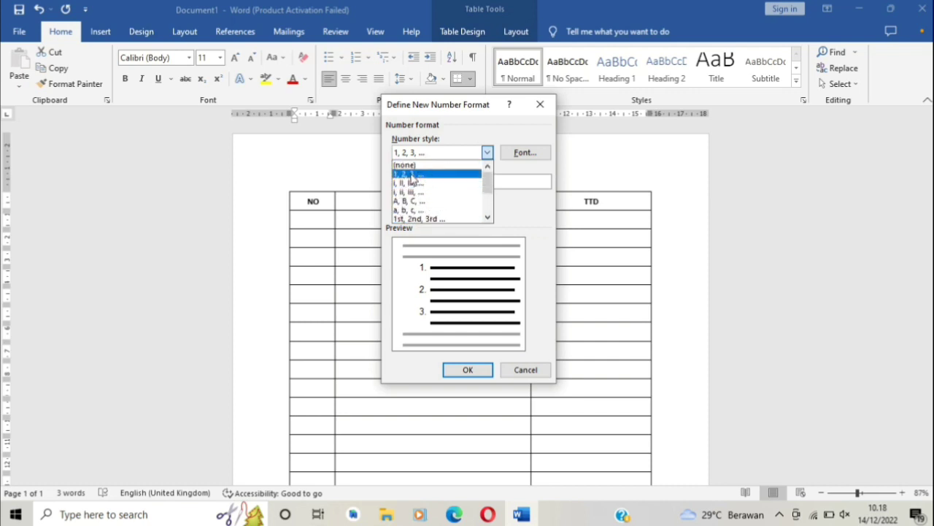
pyautogui.click(414, 175)
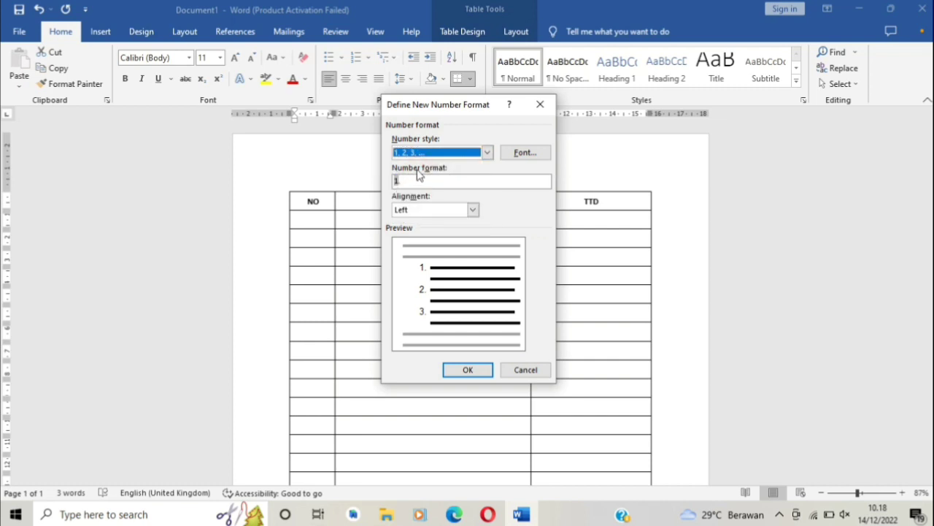
pyautogui.click(408, 181)
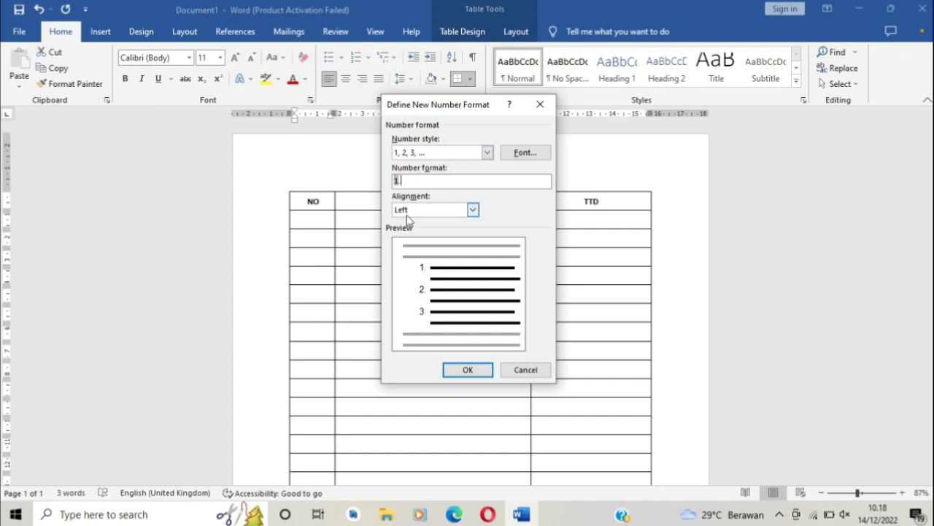
pyautogui.click(473, 211)
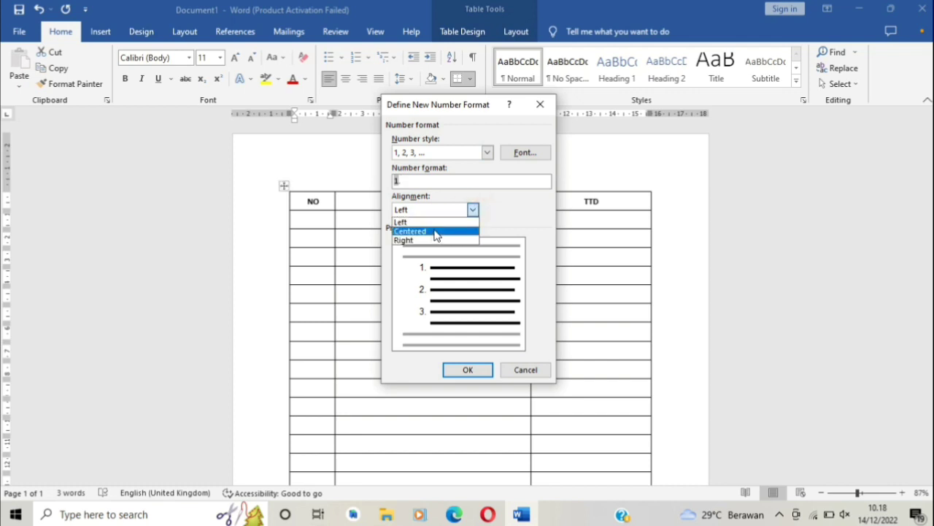
pyautogui.click(426, 233)
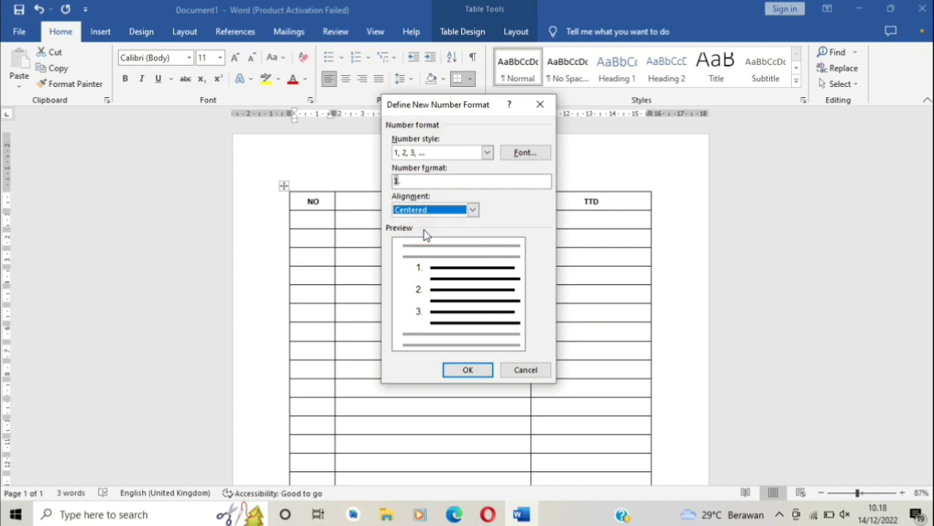
# Apply the centred 1., 2., 3. numbering down the NO column and narrow it slightly
pyautogui.click(463, 370)
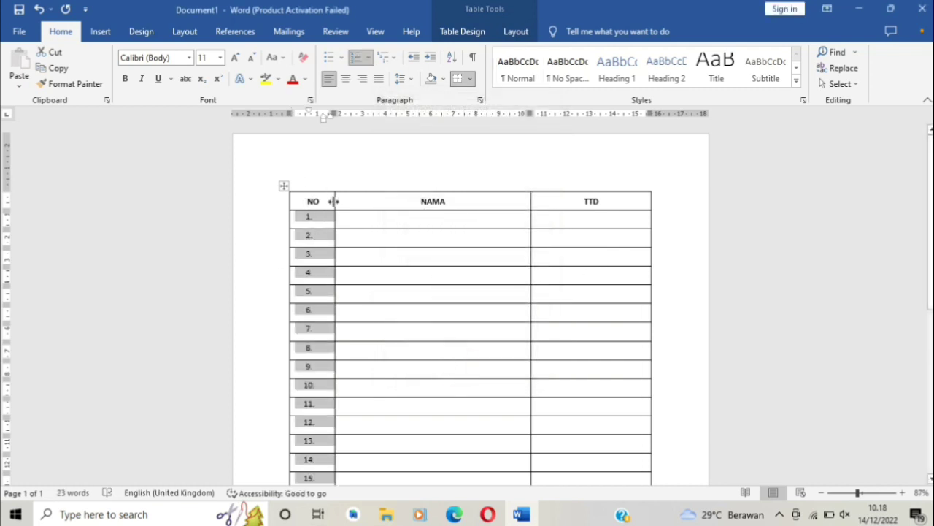
pyautogui.moveTo(334, 209); pyautogui.dragTo(324, 216)
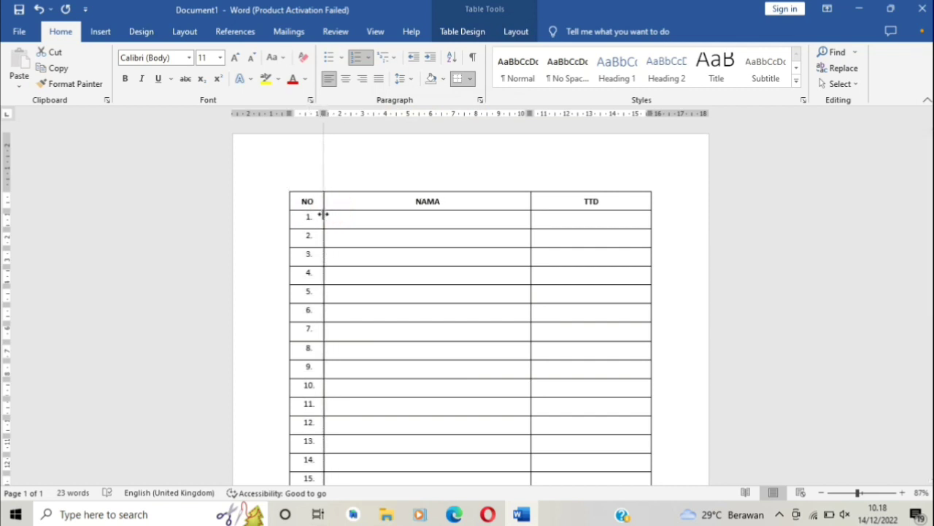
pyautogui.click(306, 254)
pyautogui.scroll(-1, 303, 262)
pyautogui.scroll(-2, 306, 296)
pyautogui.scroll(2, 305, 305)
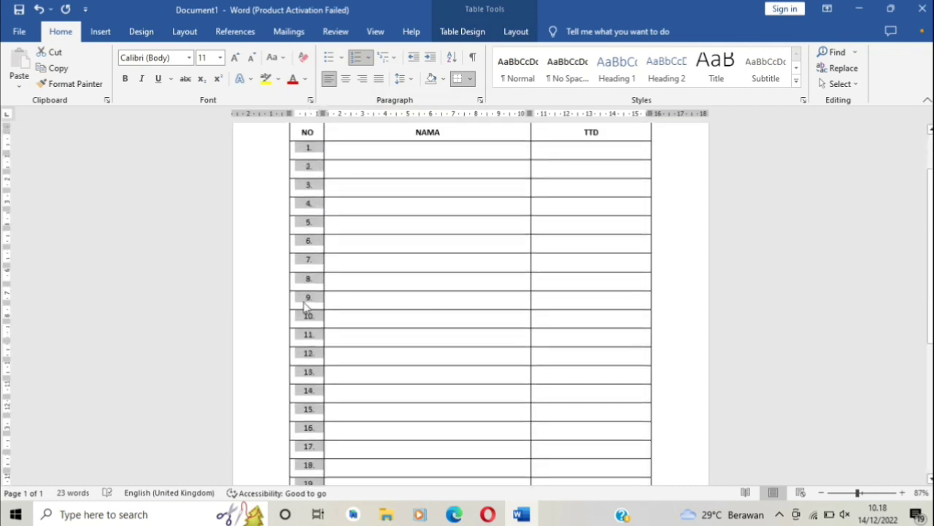
pyautogui.scroll(1, 306, 306)
pyautogui.click(363, 166)
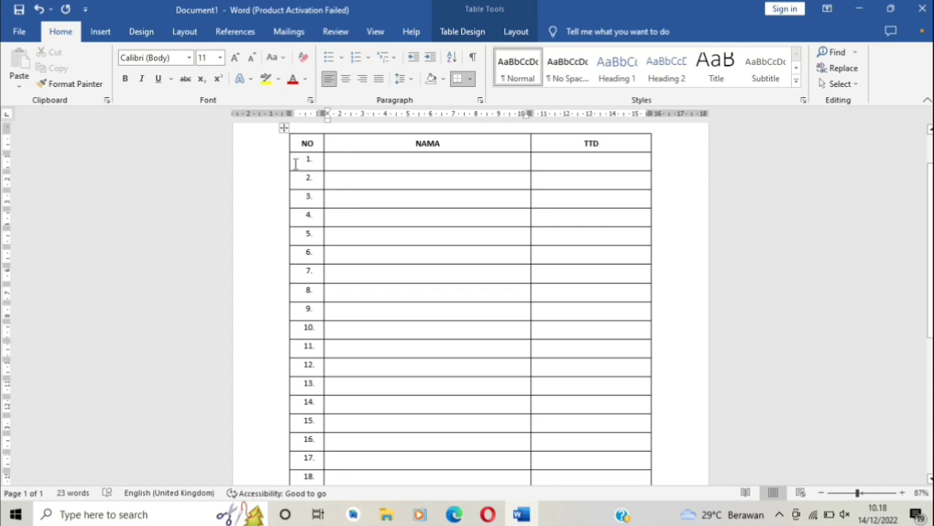
pyautogui.moveTo(290, 166); pyautogui.dragTo(295, 384)
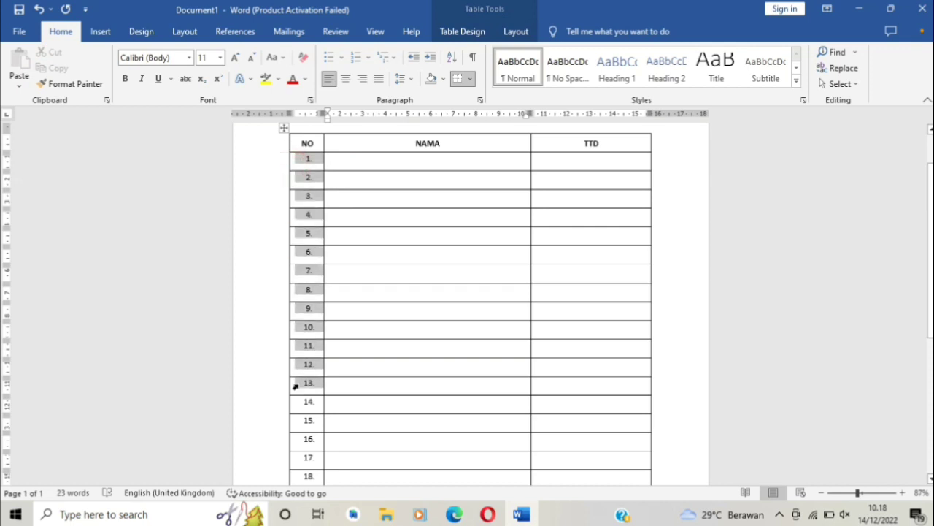
pyautogui.scroll(-2, 315, 355)
pyautogui.click(387, 305)
pyautogui.scroll(2, 357, 285)
pyautogui.scroll(1, 394, 215)
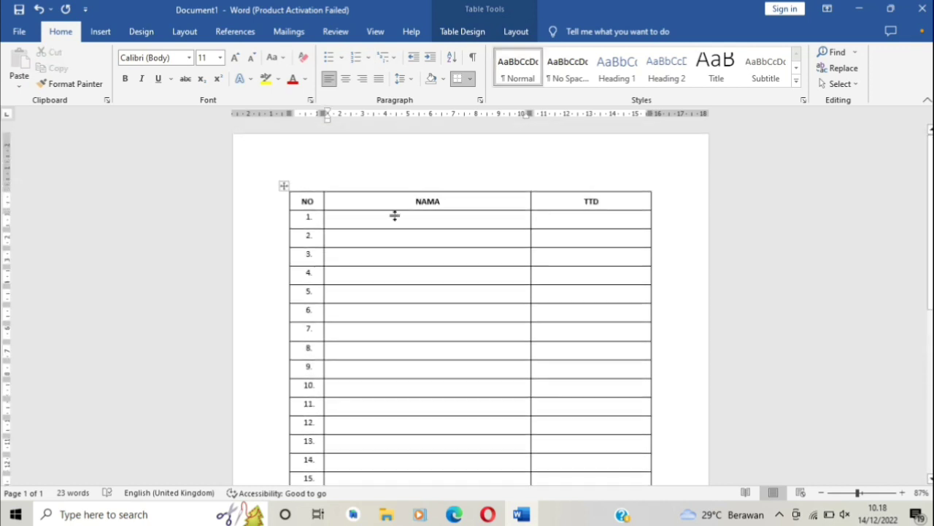
# Select the TTD column's data cells and bring up the Numbering formats list
pyautogui.click(537, 218)
pyautogui.click(590, 236)
pyautogui.click(536, 260)
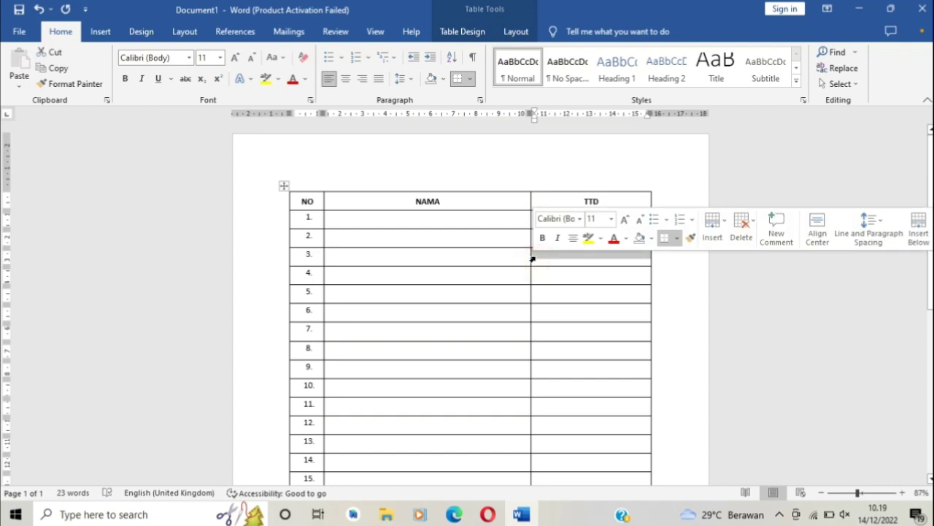
pyautogui.click(577, 260)
pyautogui.click(547, 217)
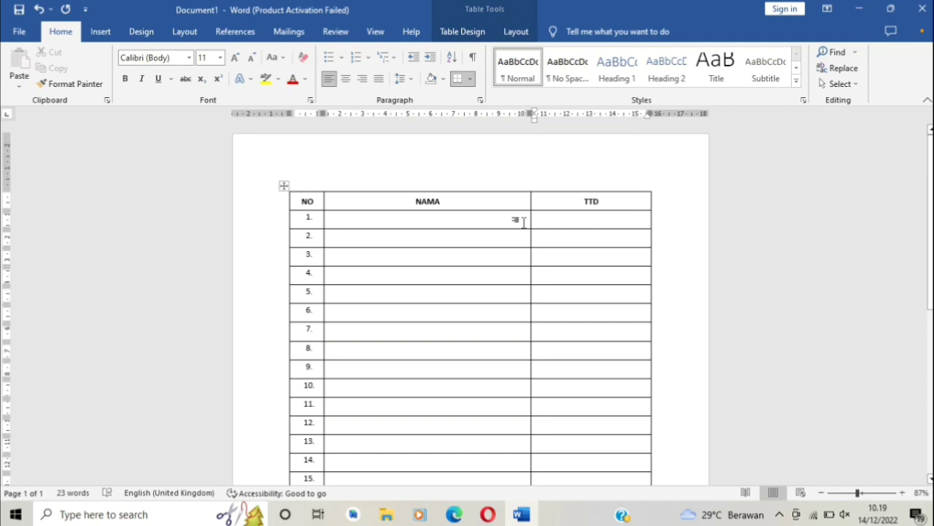
pyautogui.moveTo(530, 224); pyautogui.dragTo(550, 400)
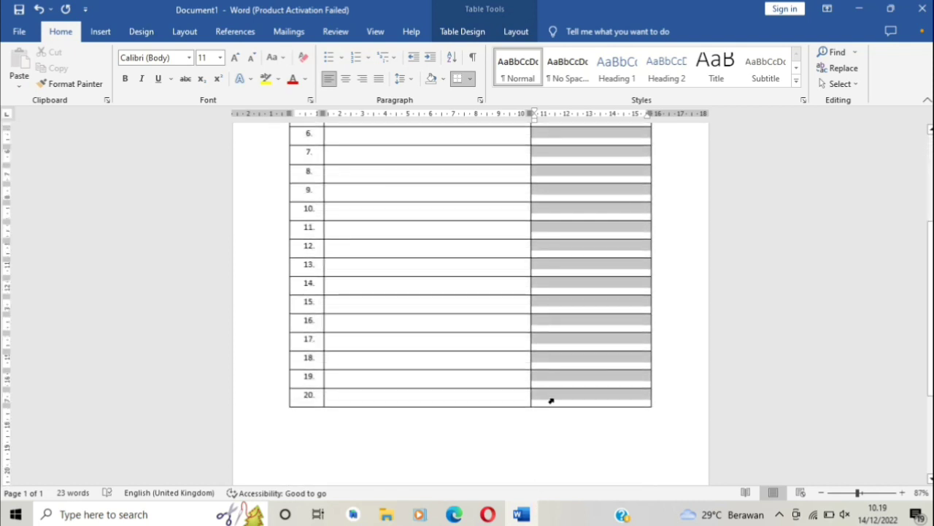
pyautogui.scroll(5, 585, 321)
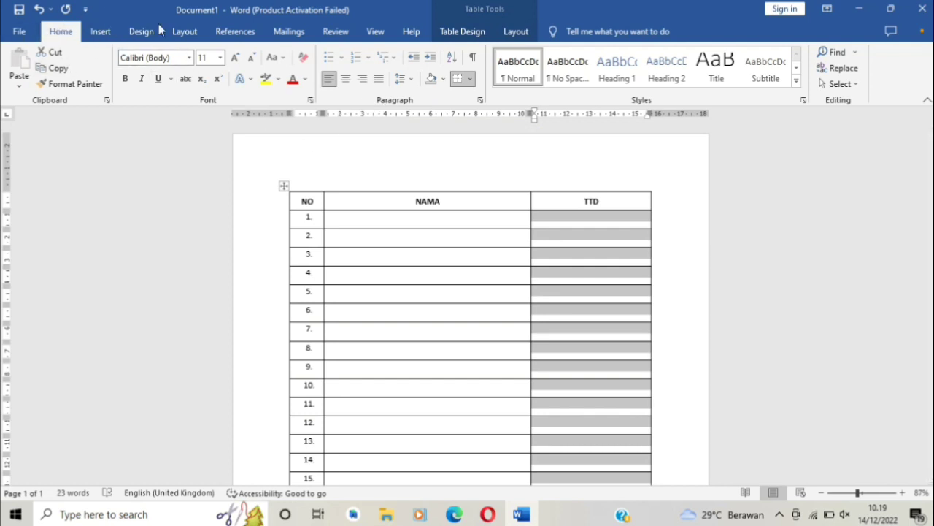
pyautogui.click(368, 57)
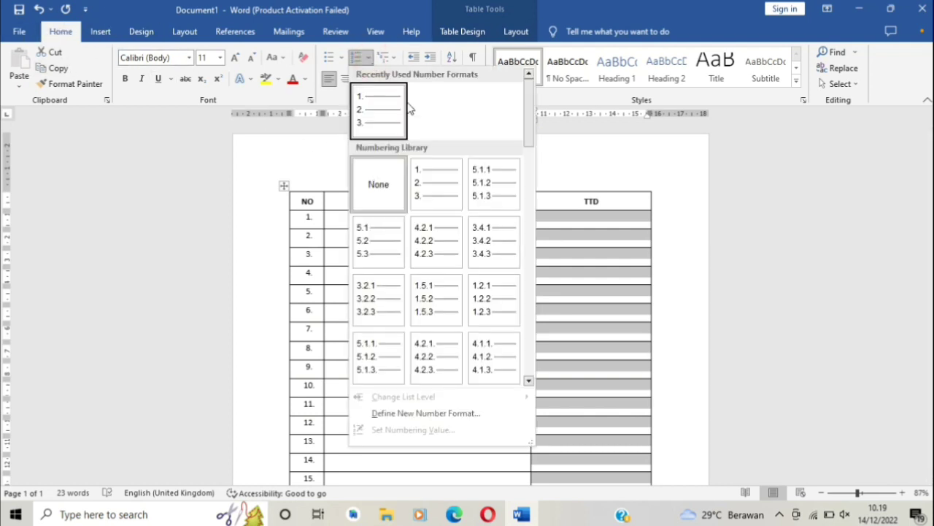
# Apply the 1., 2., 3. numbering to the TTD cells, shifting the numbers slightly left
pyautogui.click(369, 125)
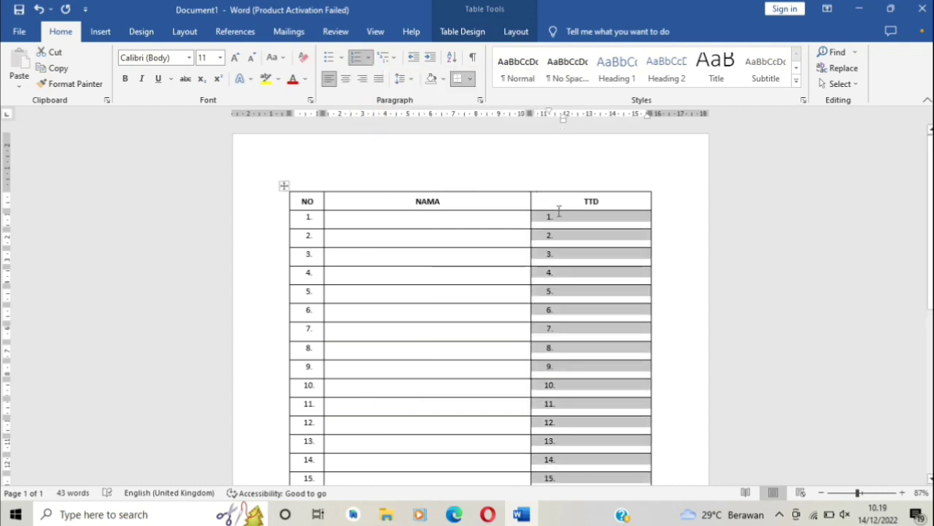
pyautogui.scroll(-2, 555, 246)
pyautogui.scroll(-3, 551, 248)
pyautogui.scroll(4, 548, 241)
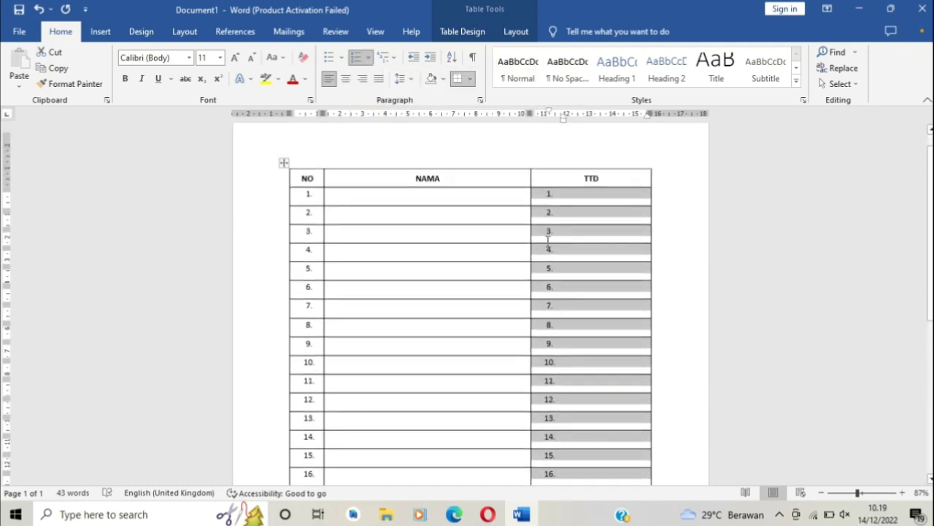
pyautogui.scroll(1, 548, 239)
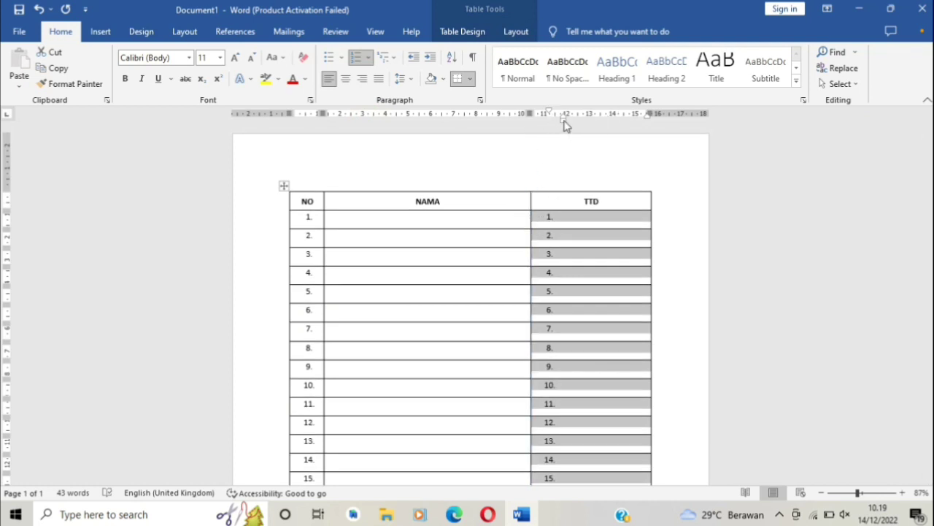
pyautogui.moveTo(564, 121); pyautogui.dragTo(556, 119)
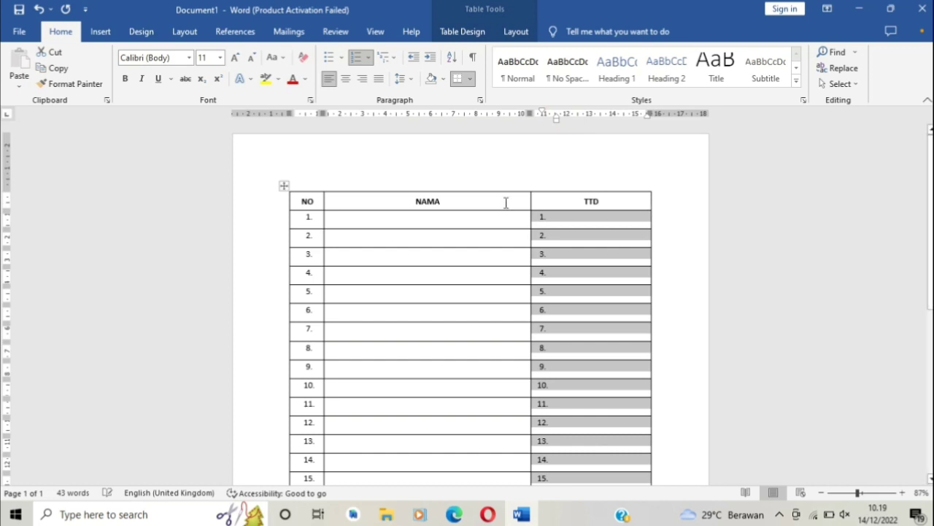
pyautogui.scroll(-2, 617, 267)
pyautogui.scroll(-1, 618, 260)
pyautogui.scroll(3, 594, 254)
pyautogui.click(595, 245)
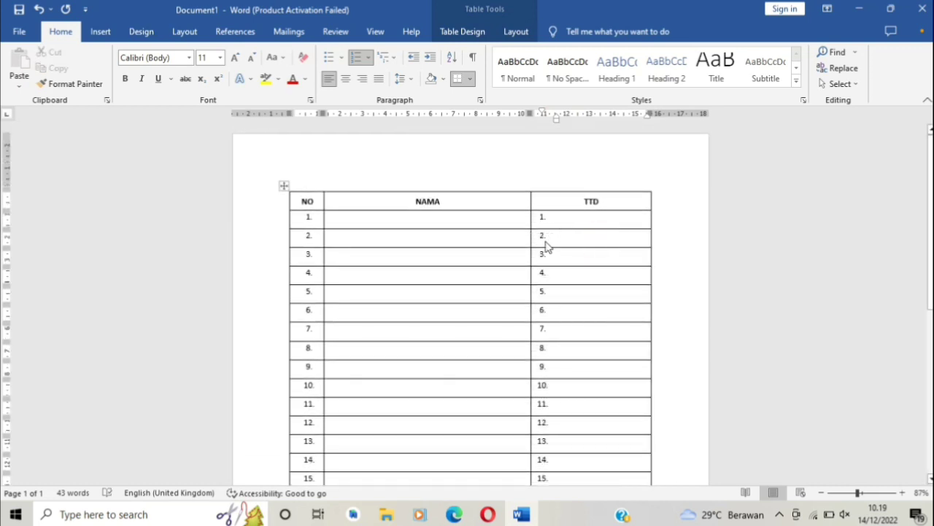
# Try centring, then right-indenting, TTD number 2., undoing both so it stays left-aligned
pyautogui.click(601, 236)
pyautogui.click(594, 234)
pyautogui.click(346, 78)
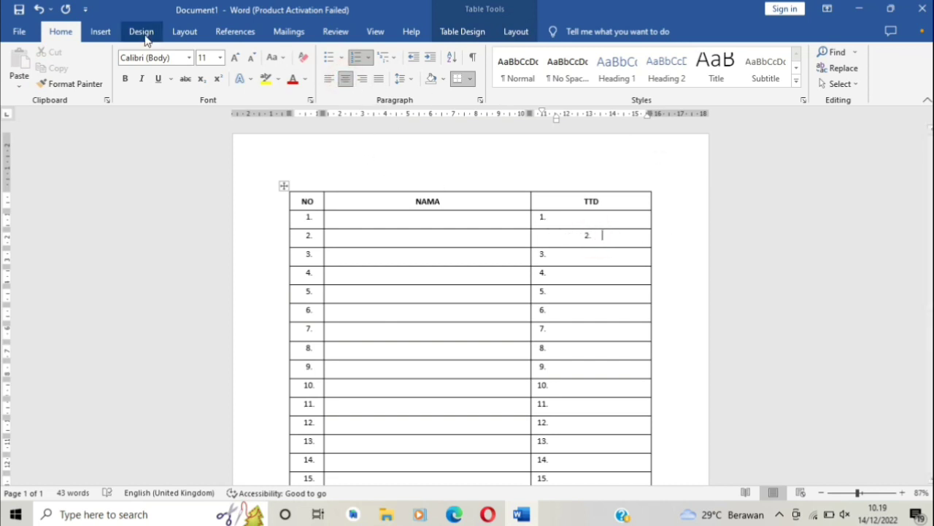
pyautogui.click(39, 9)
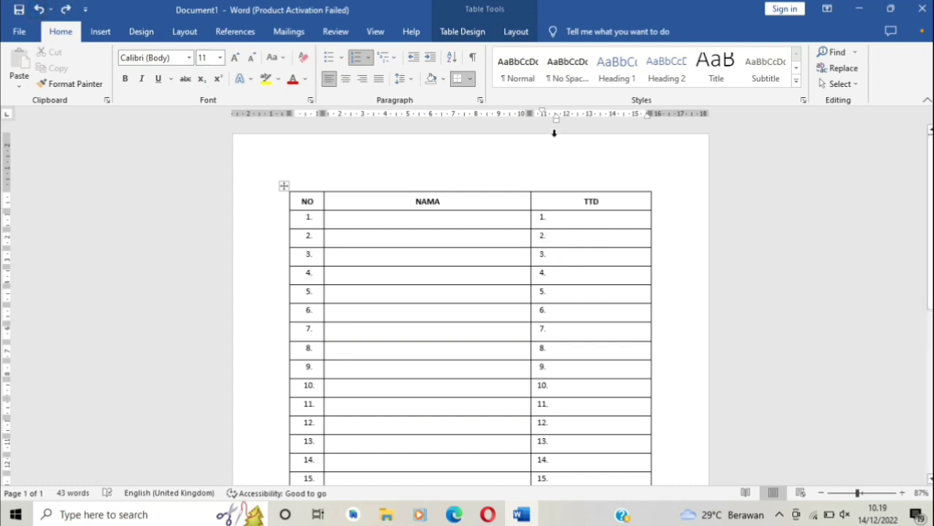
pyautogui.moveTo(557, 118); pyautogui.dragTo(603, 126)
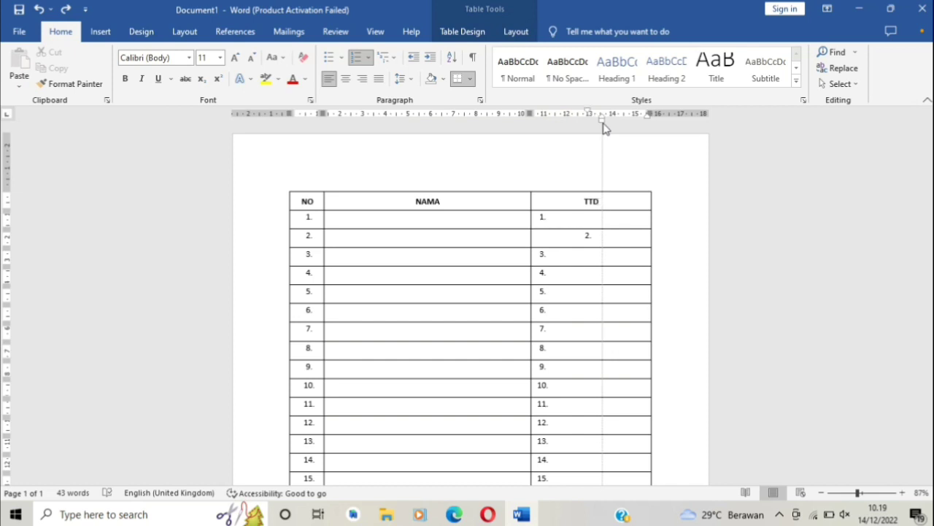
pyautogui.click(38, 8)
# Bring up the formatting menu for row 2's TTD cell and place the caret there
pyautogui.scroll(-3, 561, 292)
pyautogui.scroll(-5, 562, 321)
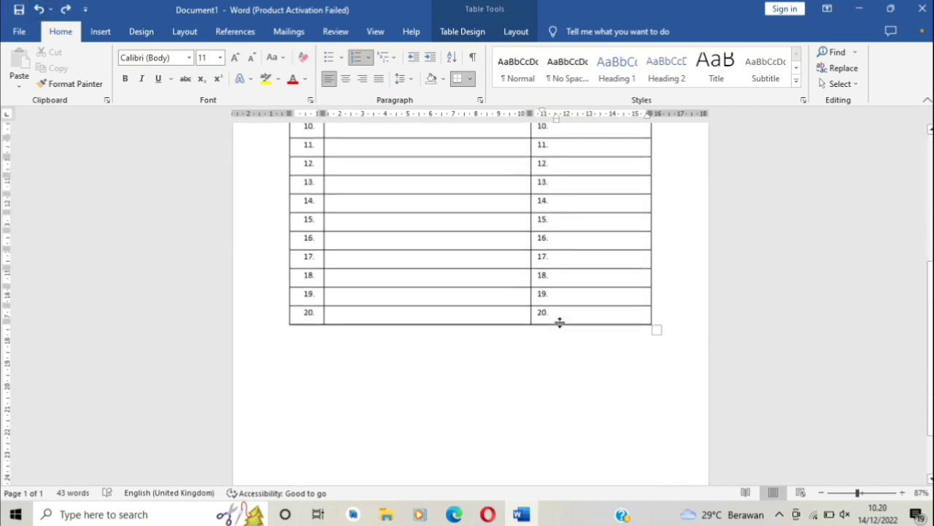
pyautogui.scroll(4, 560, 322)
pyautogui.scroll(2, 528, 296)
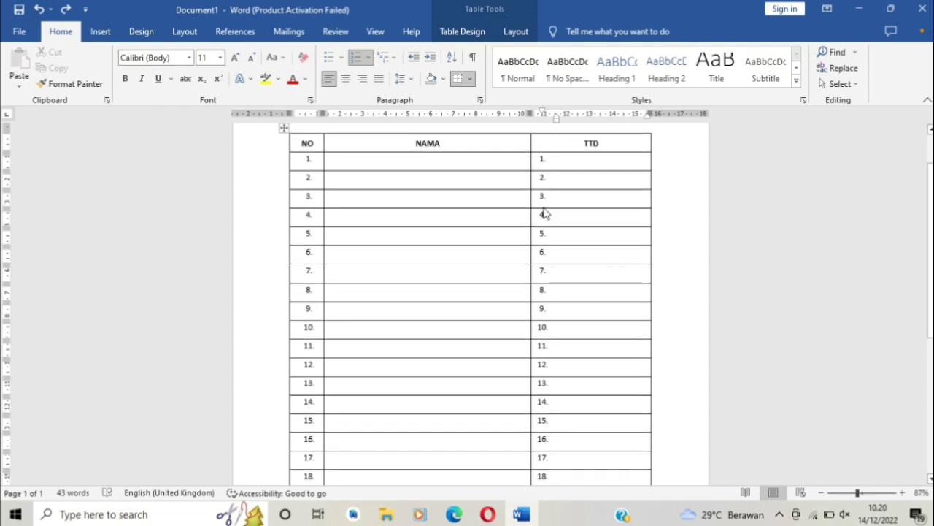
pyautogui.rightClick(532, 185)
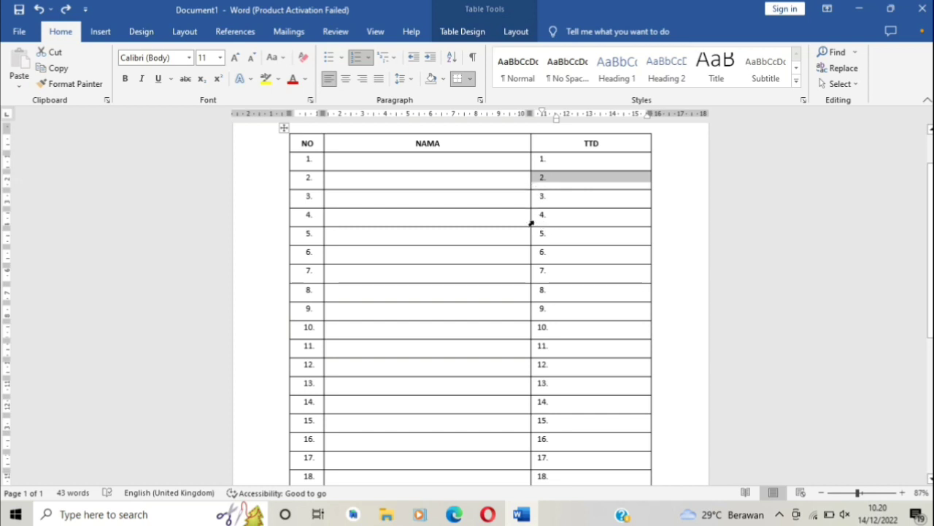
pyautogui.click(610, 186)
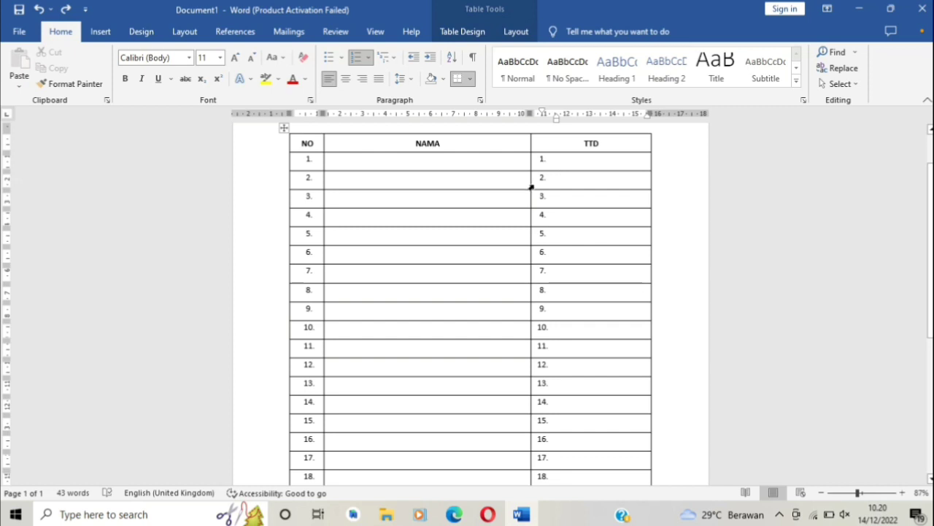
# Select the TTD cells of rows 2, 4, 6 and 8 together
pyautogui.tripleClick(533, 187)
pyautogui.click(534, 186)
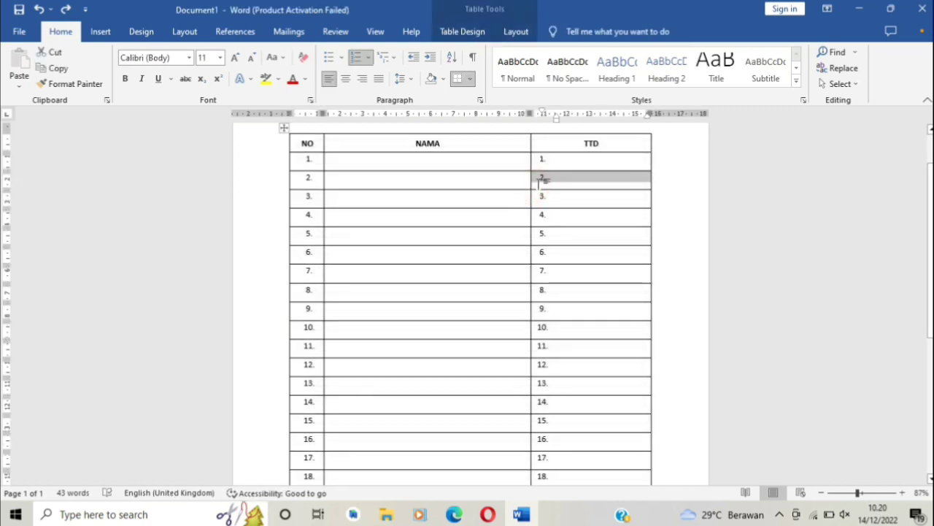
pyautogui.keyDown('ctrl'); pyautogui.click(533, 219); pyautogui.keyUp('ctrl')
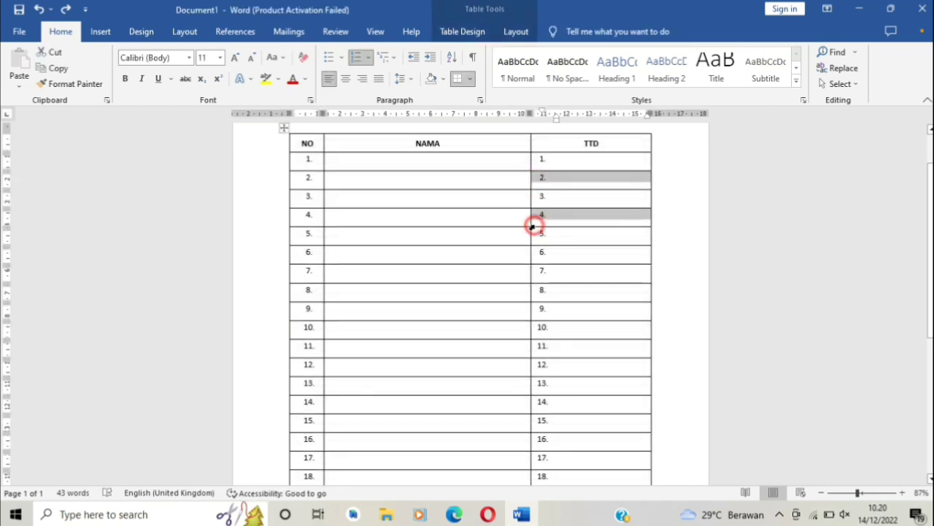
pyautogui.keyDown('ctrl'); pyautogui.click(531, 256); pyautogui.keyUp('ctrl')
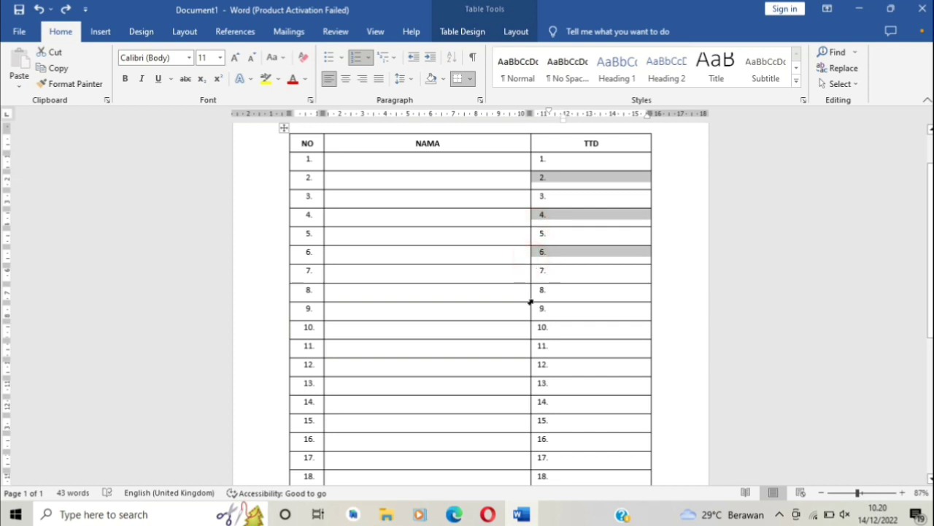
pyautogui.keyDown('ctrl'); pyautogui.click(533, 295); pyautogui.keyUp('ctrl')
# Add the TTD cells of rows 10, 12, 14, 16, 18 and 20, then zoom back to 91%
pyautogui.scroll(-1, 534, 295)
pyautogui.scroll(-1, 535, 296)
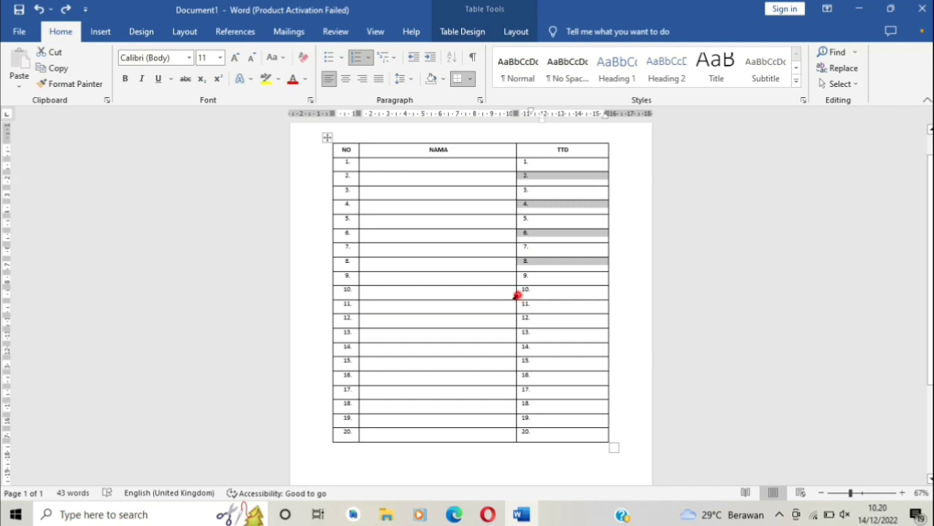
pyautogui.keyDown('ctrl'); pyautogui.click(519, 292); pyautogui.keyUp('ctrl')
pyautogui.keyDown('ctrl'); pyautogui.click(518, 318); pyautogui.keyUp('ctrl')
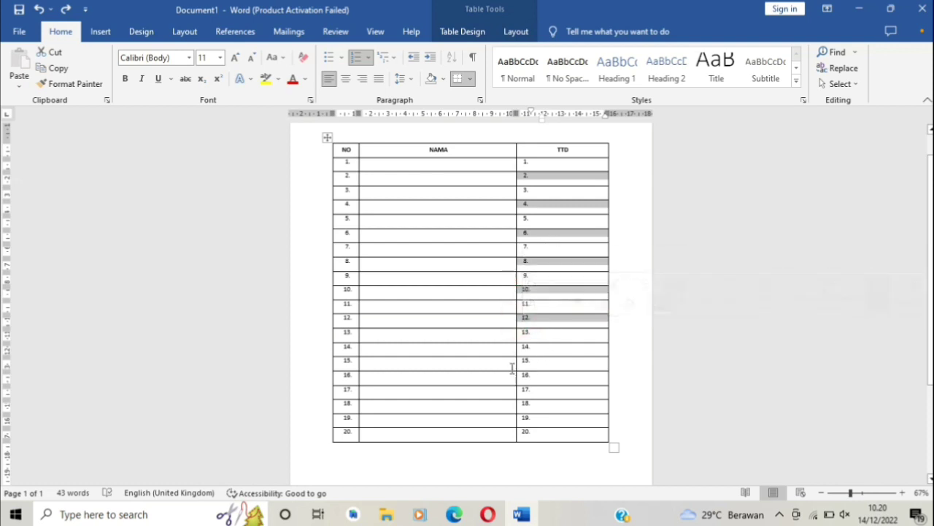
pyautogui.keyDown('ctrl'); pyautogui.click(517, 347); pyautogui.keyUp('ctrl')
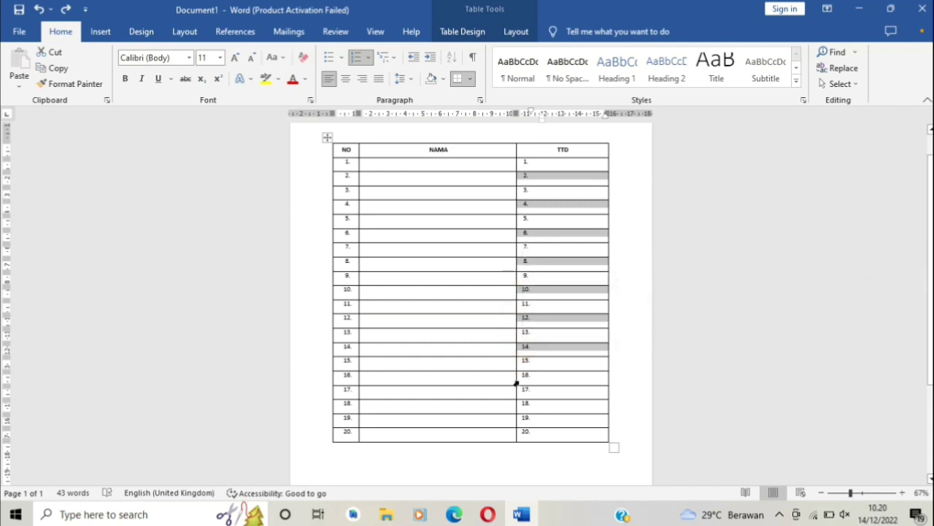
pyautogui.keyDown('ctrl'); pyautogui.click(517, 378); pyautogui.keyUp('ctrl')
pyautogui.keyDown('ctrl'); pyautogui.click(516, 407); pyautogui.keyUp('ctrl')
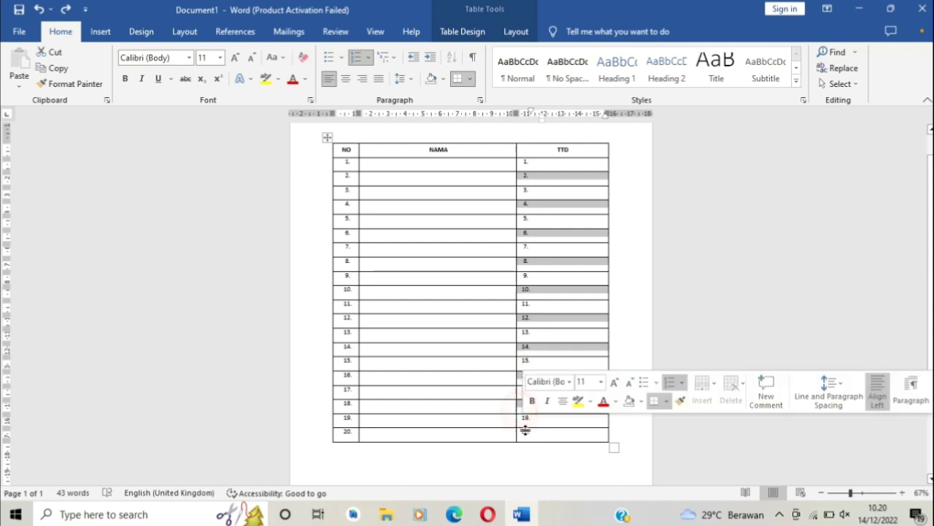
pyautogui.keyDown('ctrl'); pyautogui.click(518, 433); pyautogui.keyUp('ctrl')
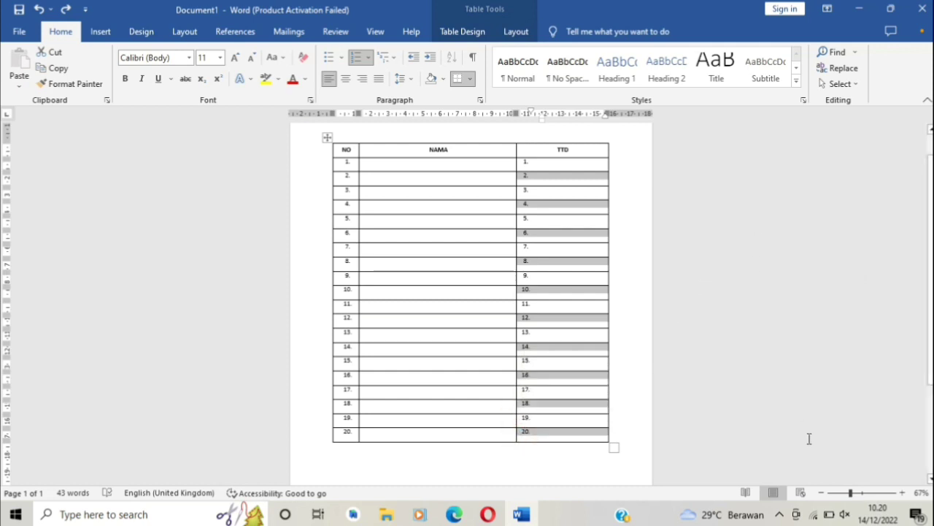
pyautogui.click(860, 493)
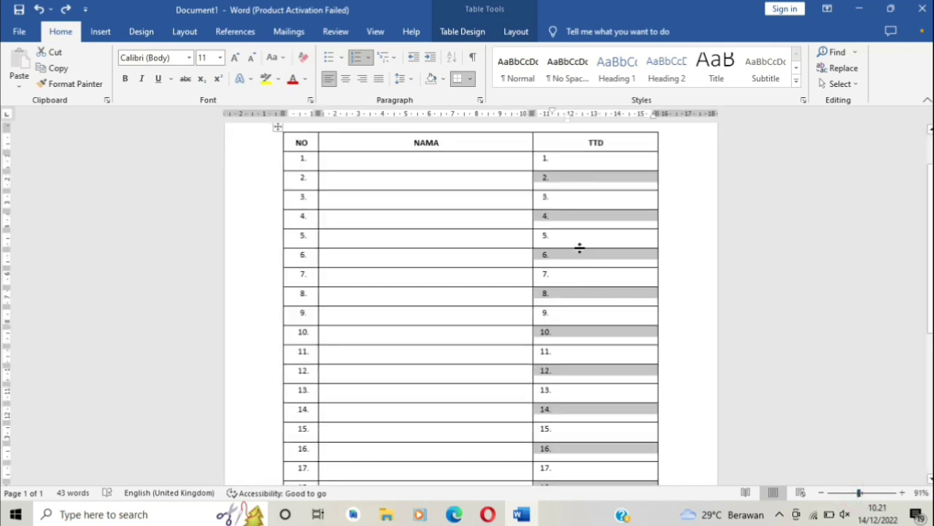
# Indent the selected even TTD numbers 2. through 20. to the right, then clear the selection
pyautogui.scroll(2, 579, 248)
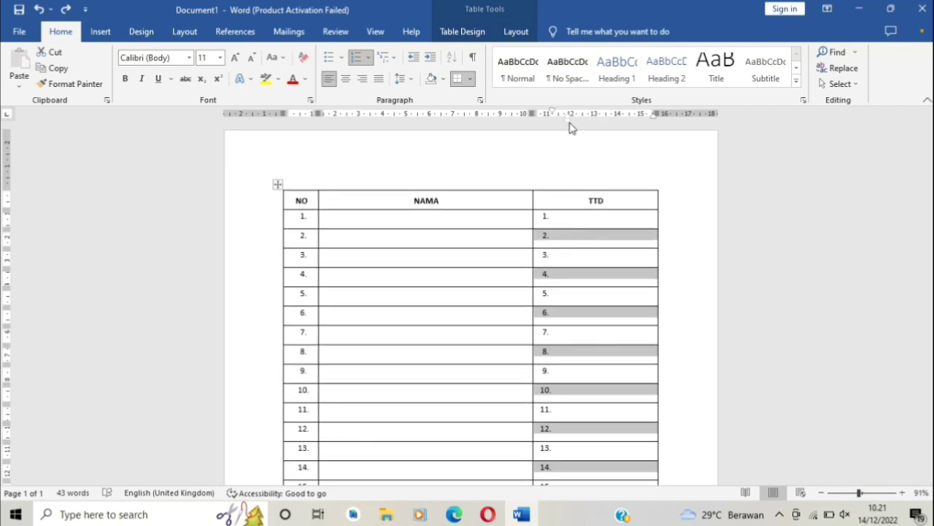
pyautogui.moveTo(568, 120); pyautogui.dragTo(612, 123)
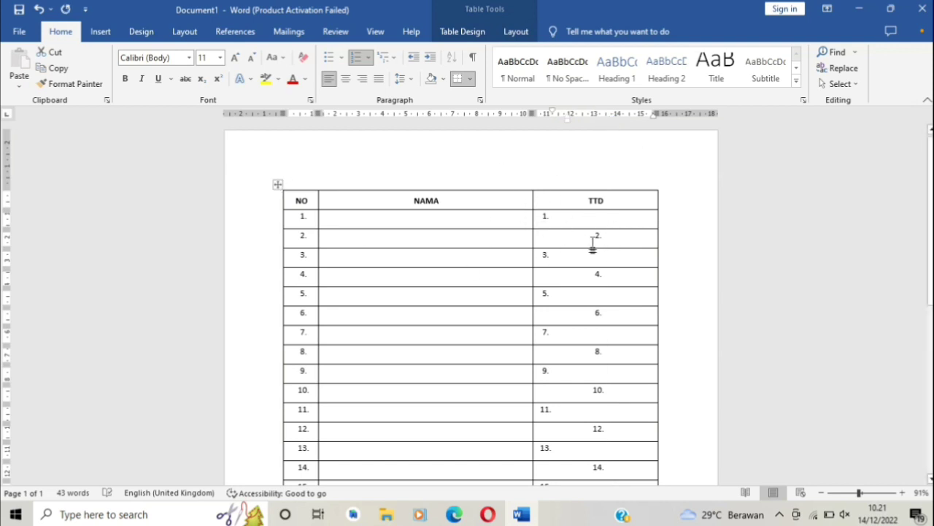
pyautogui.scroll(-2, 603, 322)
pyautogui.scroll(-3, 604, 355)
pyautogui.scroll(-1, 642, 354)
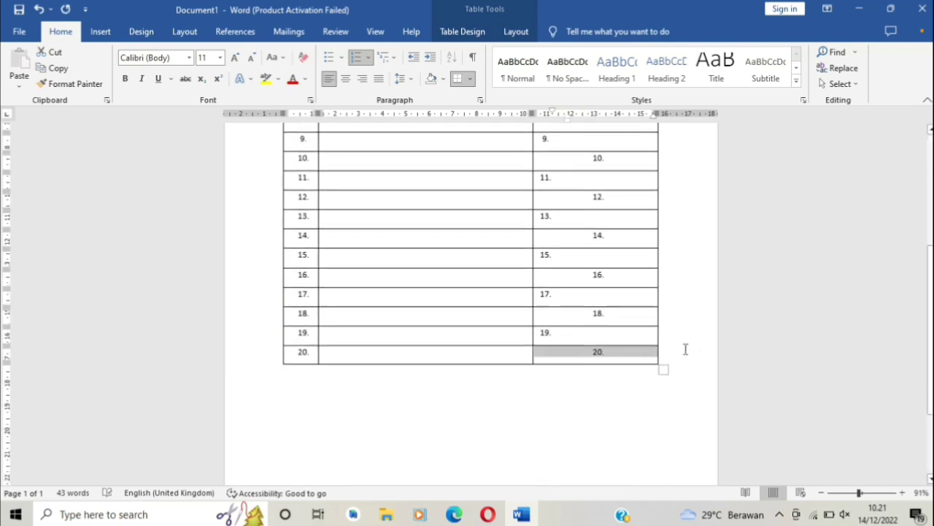
pyautogui.click(668, 351)
pyautogui.scroll(5, 379, 219)
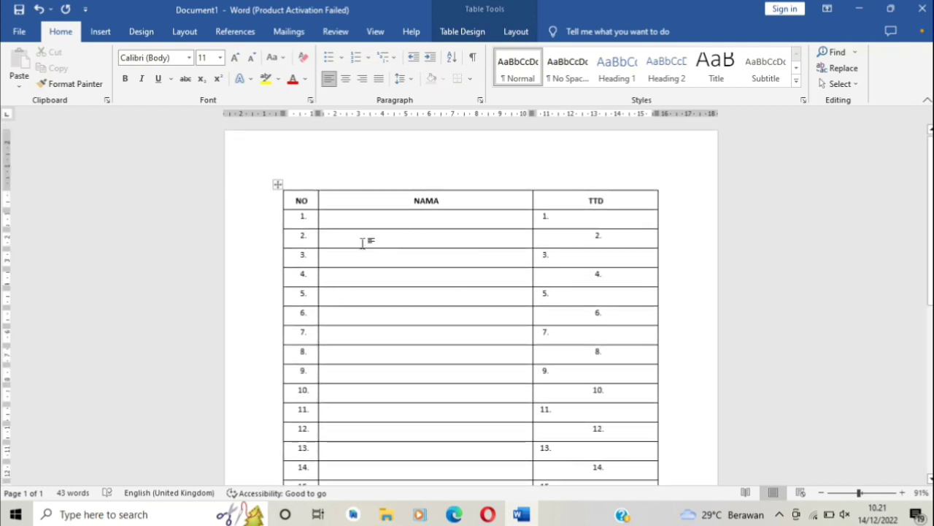
pyautogui.scroll(-2, 474, 394)
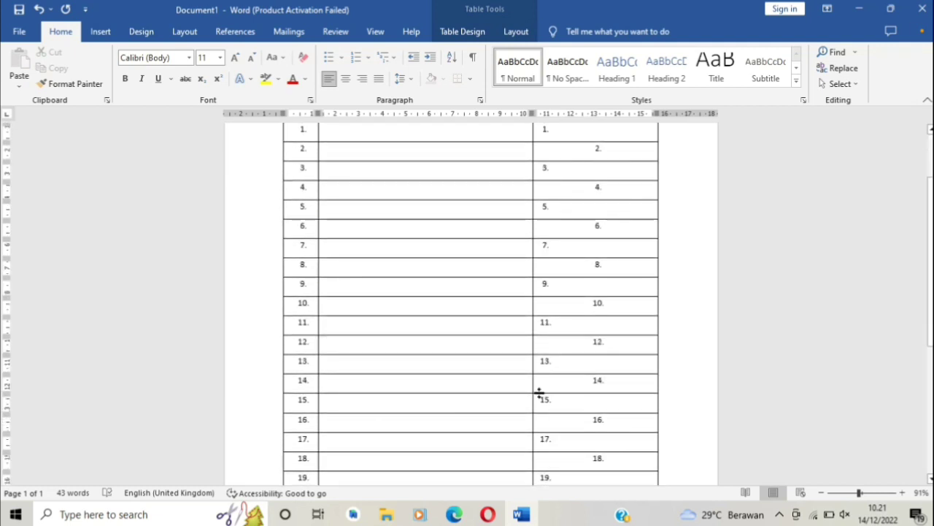
pyautogui.scroll(-3, 377, 408)
pyautogui.scroll(2, 332, 365)
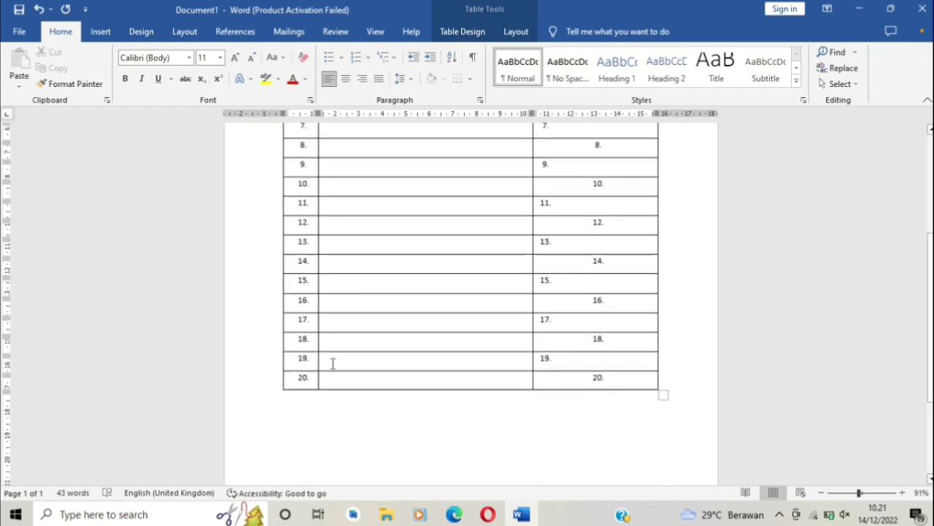
pyautogui.scroll(3, 321, 347)
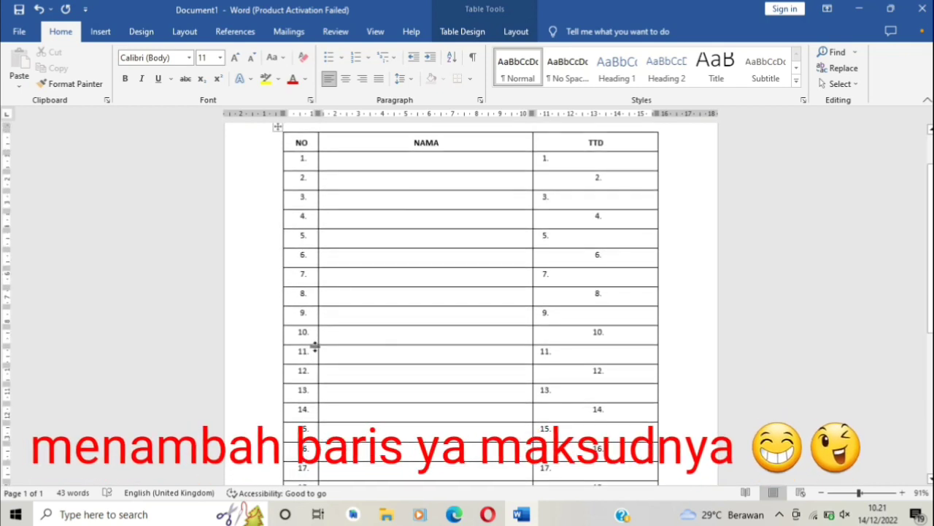
# Add row 21 below row 20 and move its TTD number 21. back to the left edge
pyautogui.scroll(-4, 371, 366)
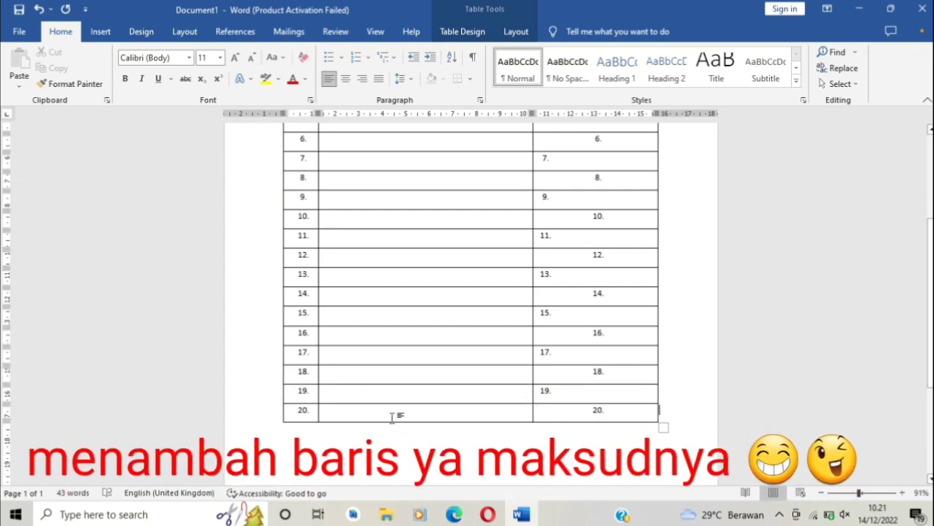
pyautogui.click(652, 407)
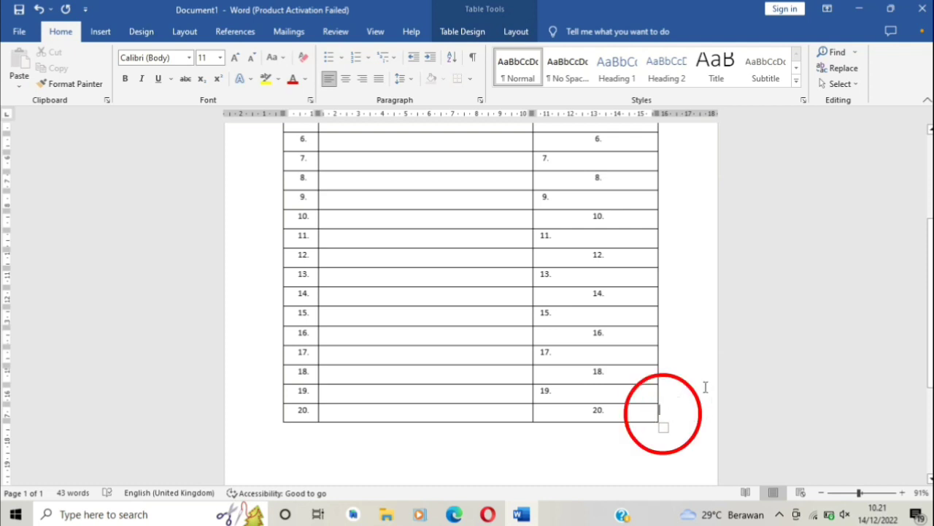
pyautogui.press('Return')
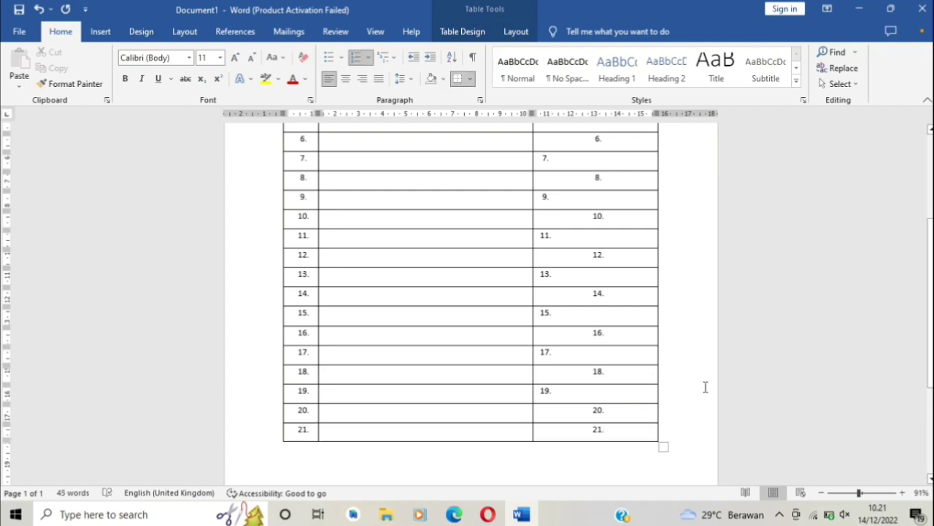
pyautogui.click(596, 431)
pyautogui.click(615, 121)
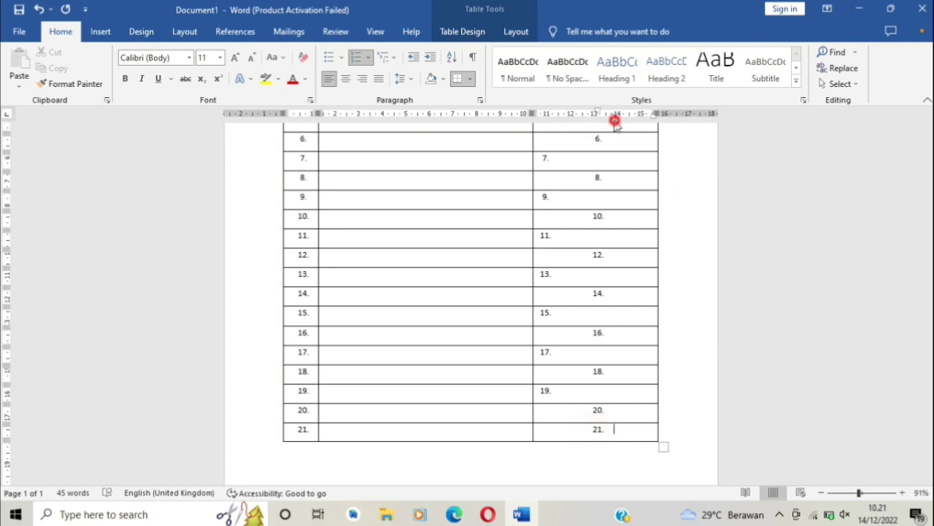
pyautogui.moveTo(616, 121); pyautogui.dragTo(560, 121)
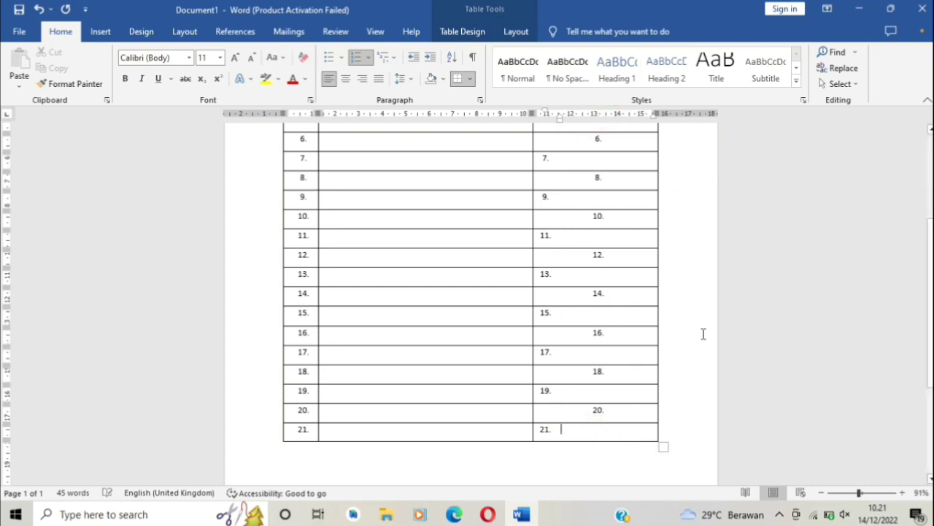
pyautogui.click(664, 435)
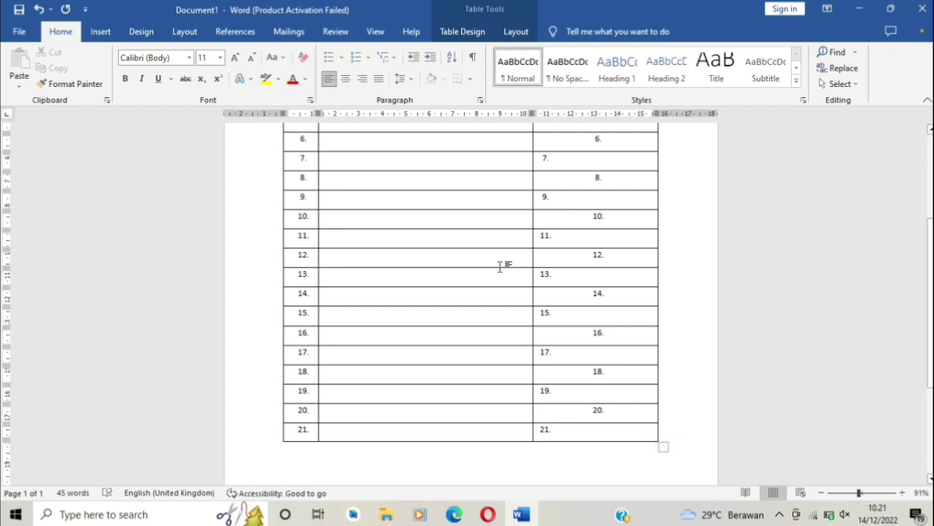
# Add row 22, try right-indenting its TTD number, then undo so 22. stays left
pyautogui.press('Return')
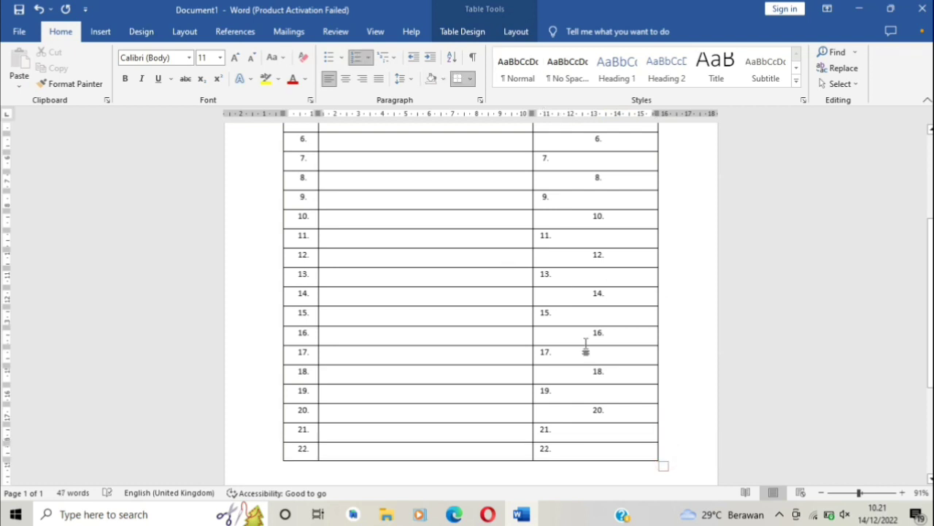
pyautogui.click(572, 452)
pyautogui.click(587, 416)
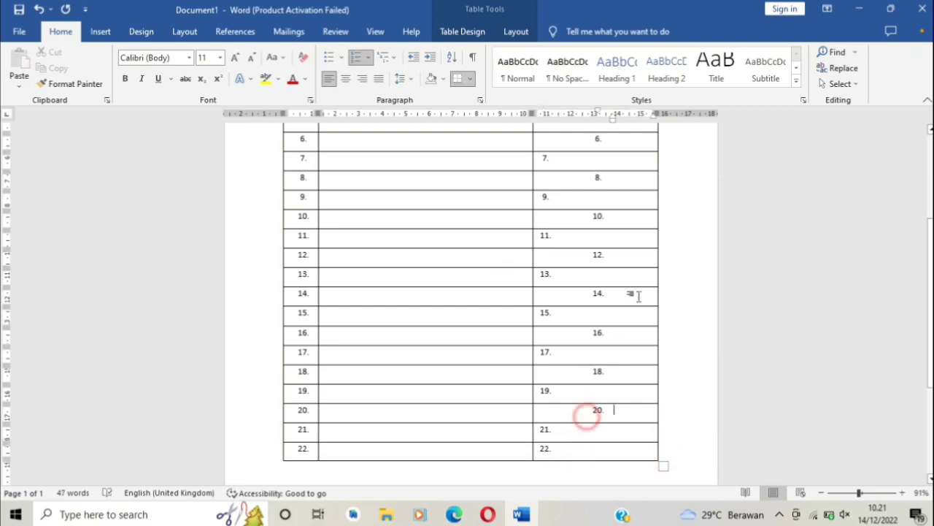
pyautogui.click(554, 452)
pyautogui.moveTo(560, 116); pyautogui.dragTo(616, 129)
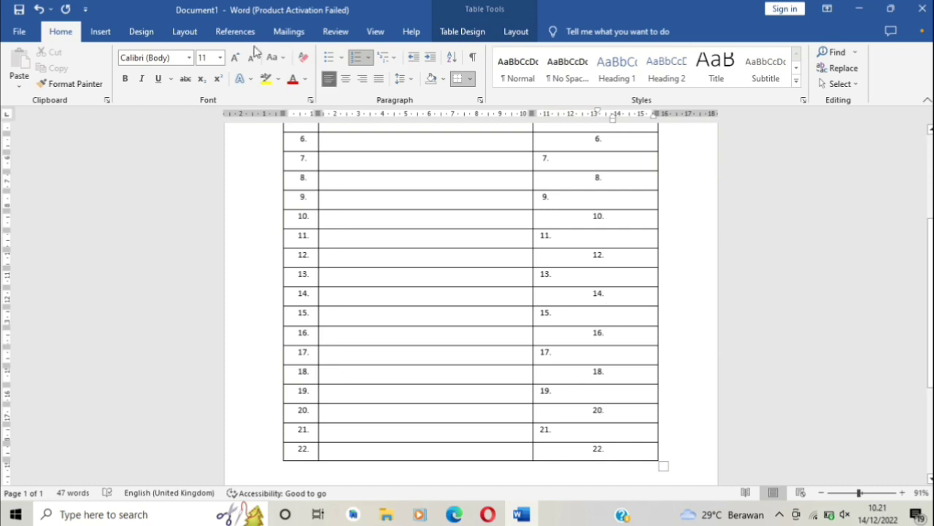
pyautogui.click(38, 10)
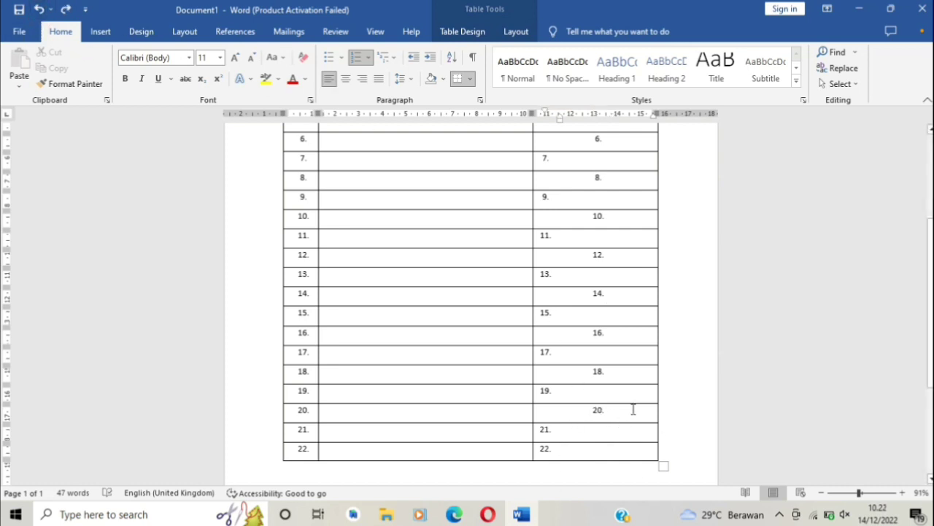
pyautogui.click(628, 409)
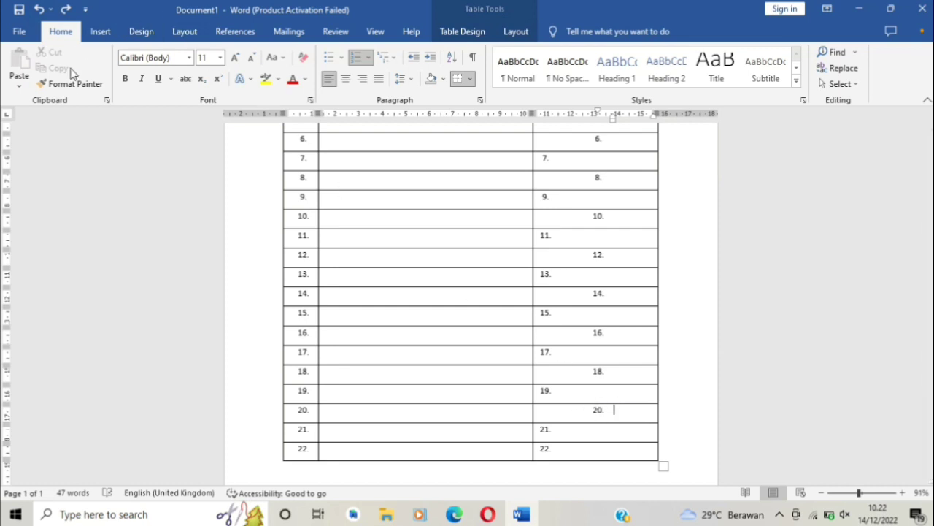
# Copy row 20's TTD formatting onto number 22. with Format Painter so it indents right
pyautogui.click(71, 84)
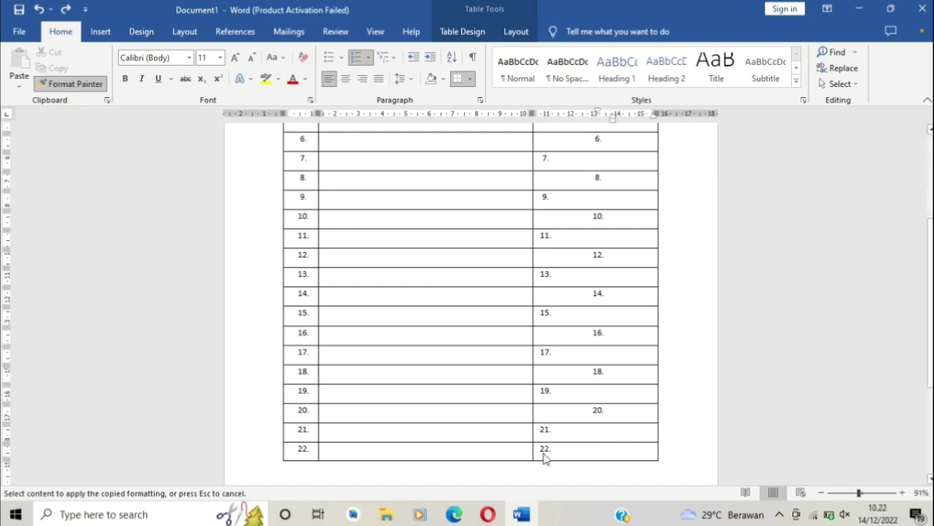
pyautogui.click(549, 454)
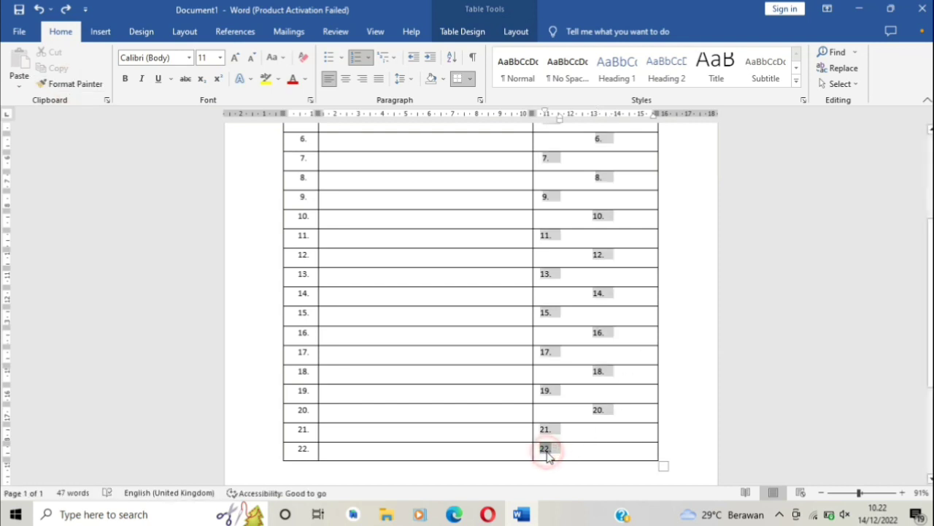
pyautogui.click(572, 452)
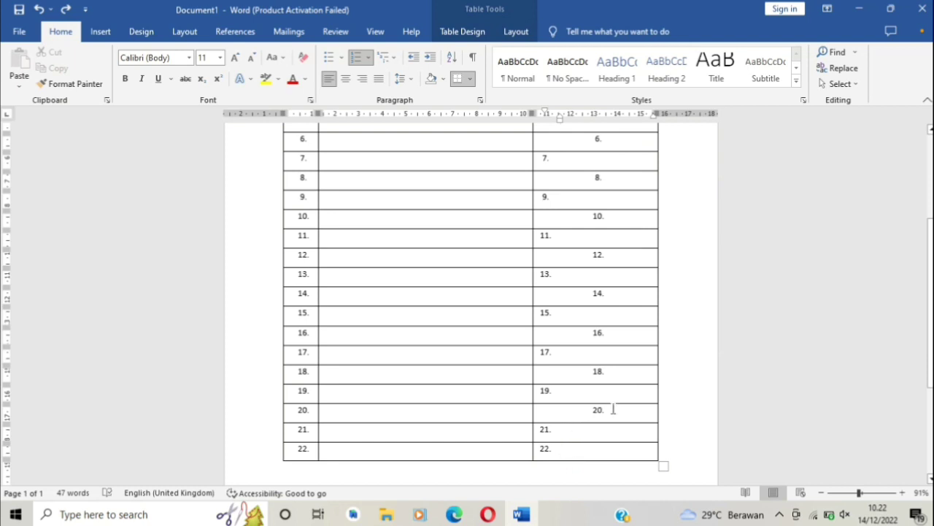
pyautogui.click(613, 409)
pyautogui.click(70, 84)
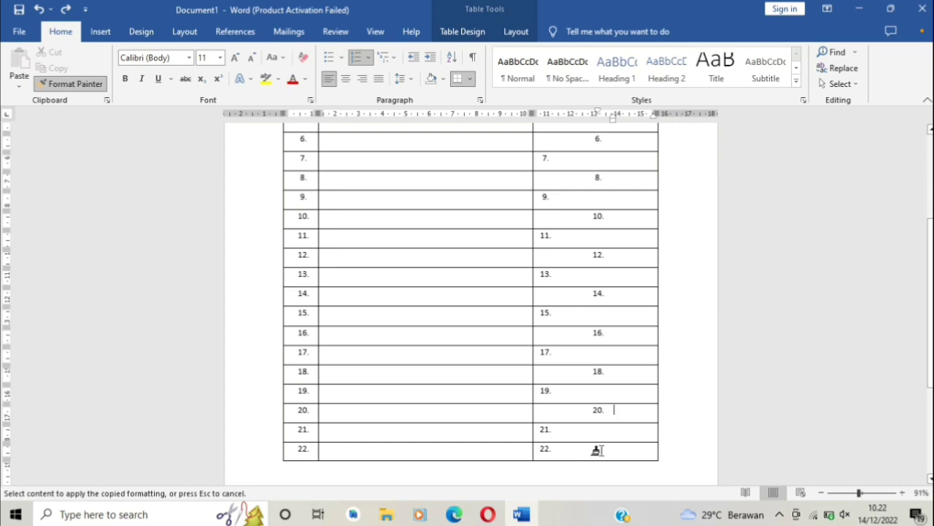
pyautogui.click(597, 450)
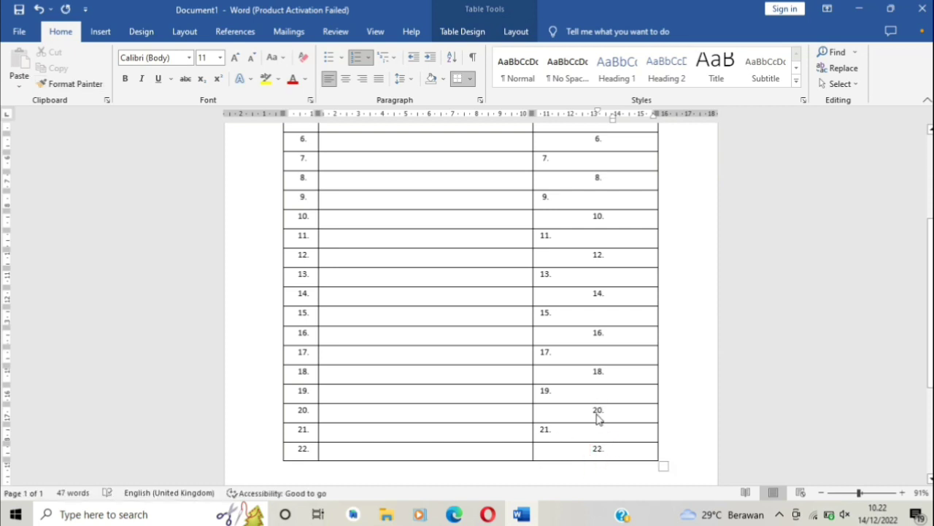
pyautogui.scroll(-3, 634, 440)
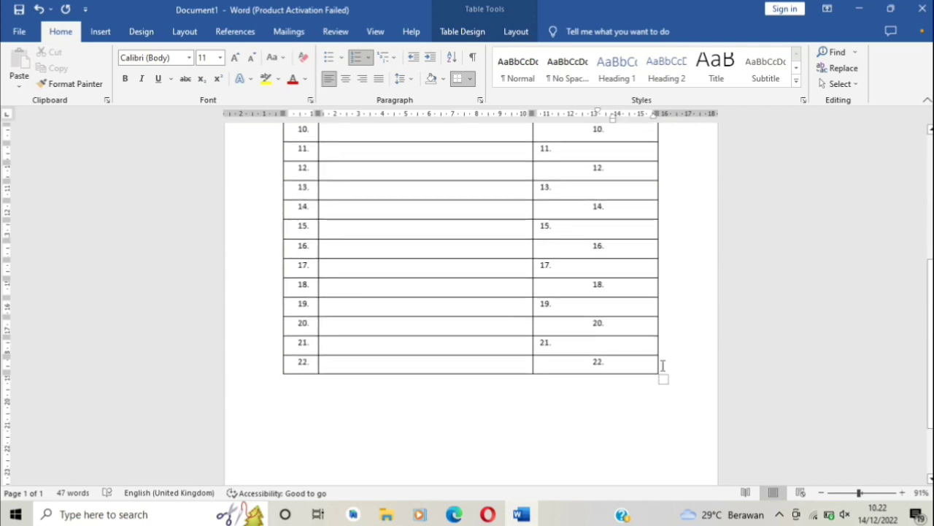
# Add row 23 and paint row 21's TTD formatting onto 23. so it sits left
pyautogui.click(663, 363)
pyautogui.press('Return')
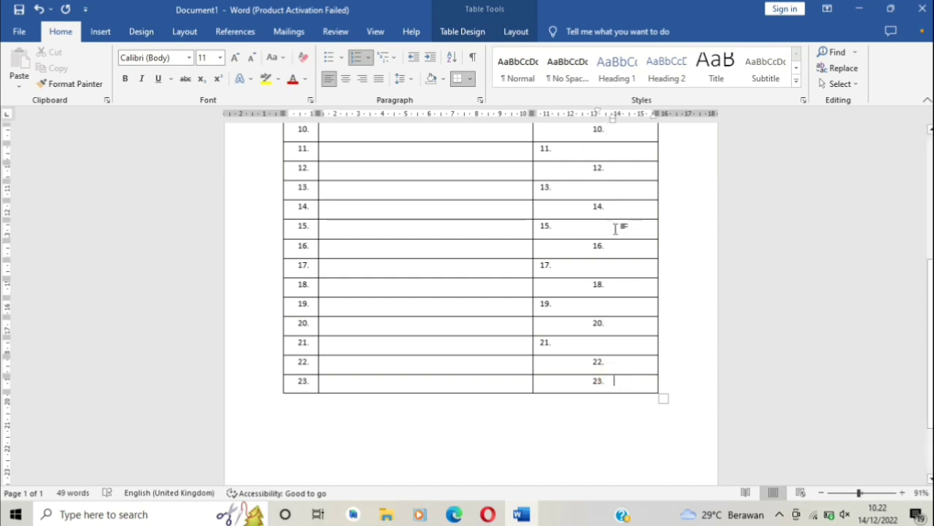
pyautogui.click(563, 342)
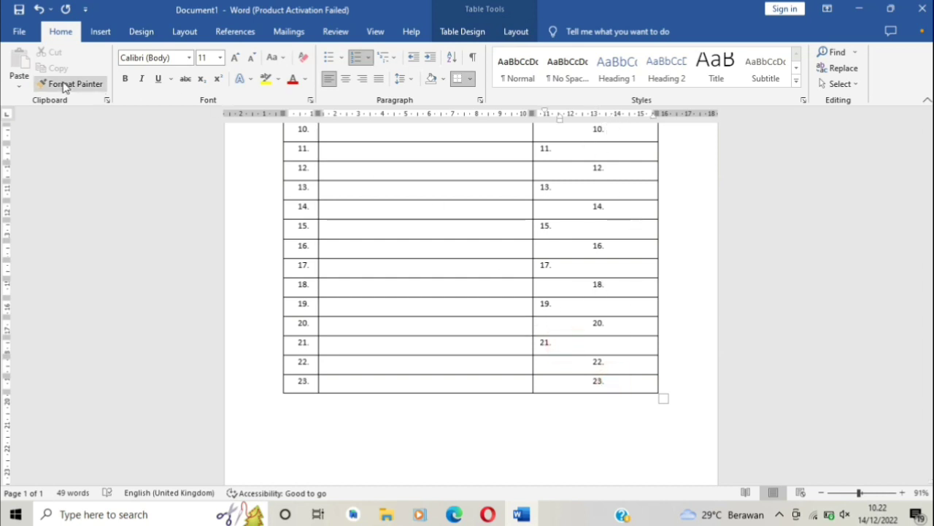
pyautogui.click(65, 83)
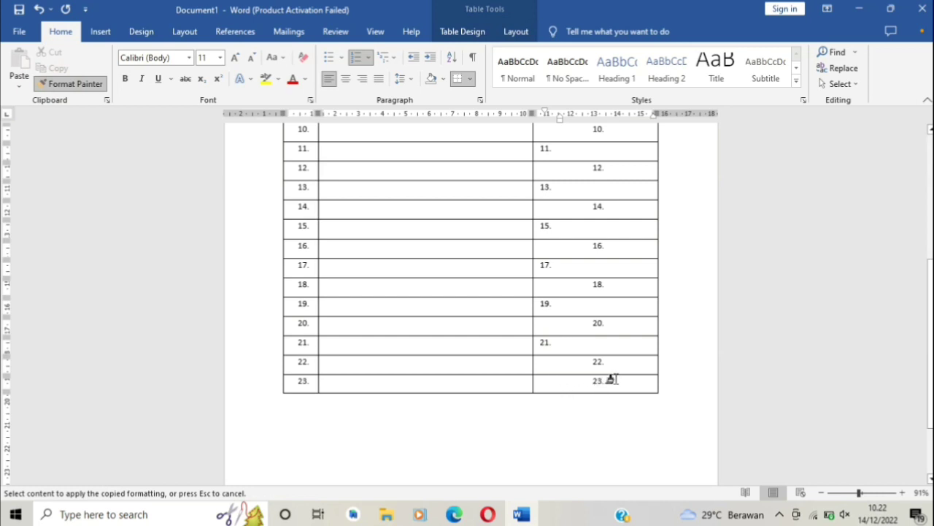
pyautogui.click(632, 381)
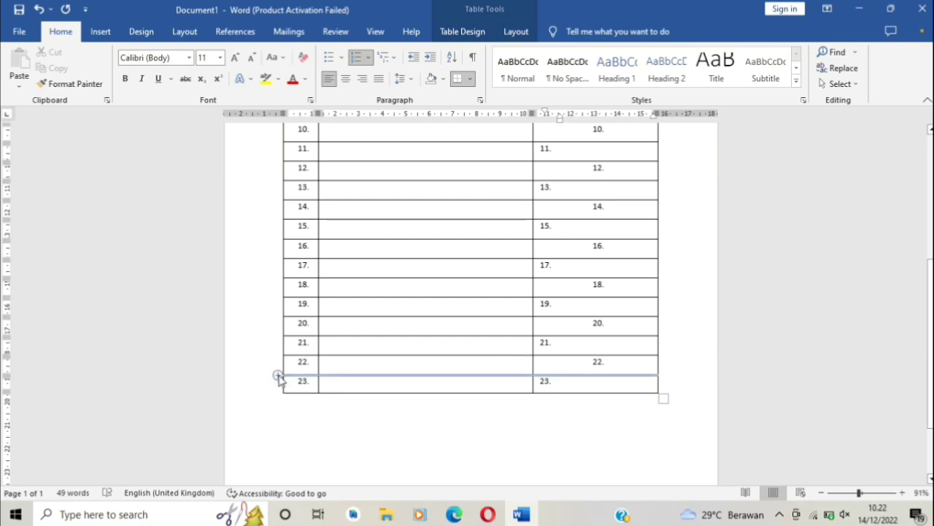
# Insert row 24 below row 23, undoing and redoing the insertion once
pyautogui.moveTo(281, 377)
pyautogui.click(277, 375)
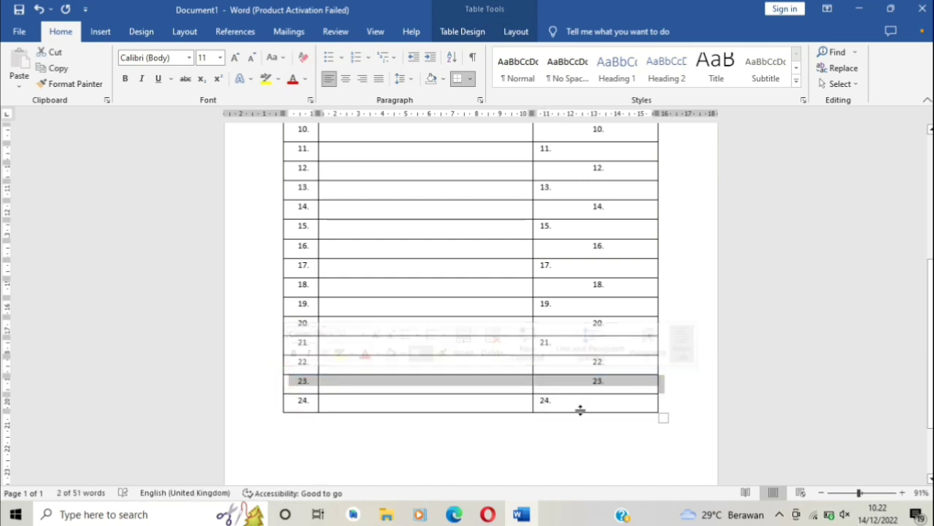
pyautogui.click(578, 407)
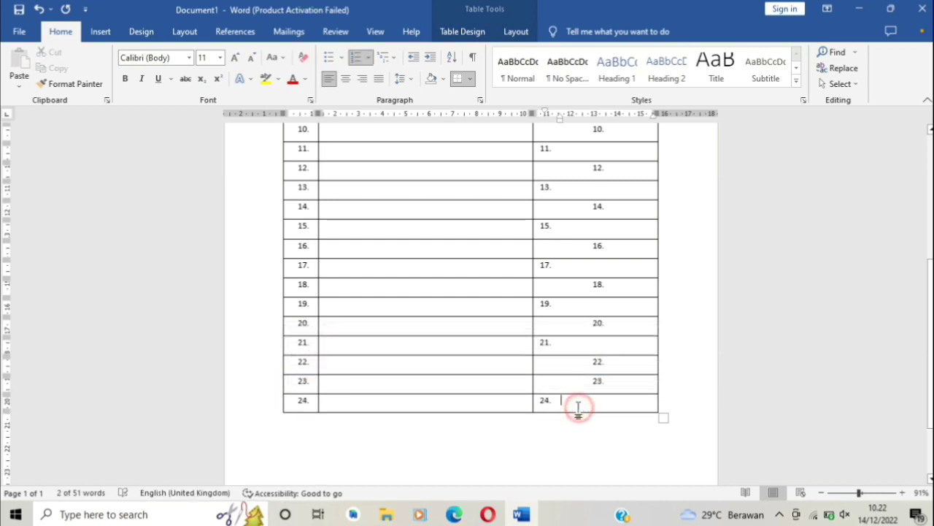
pyautogui.click(36, 12)
pyautogui.moveTo(283, 385)
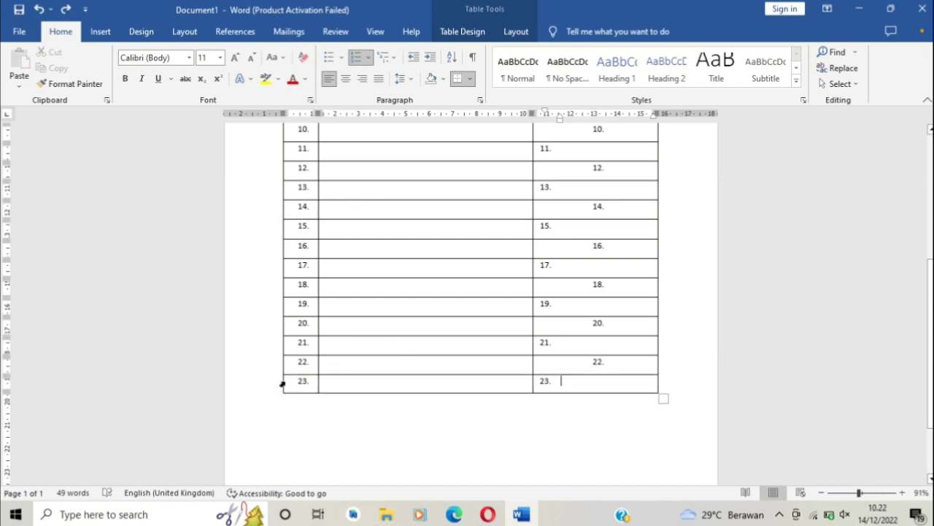
pyautogui.click(277, 375)
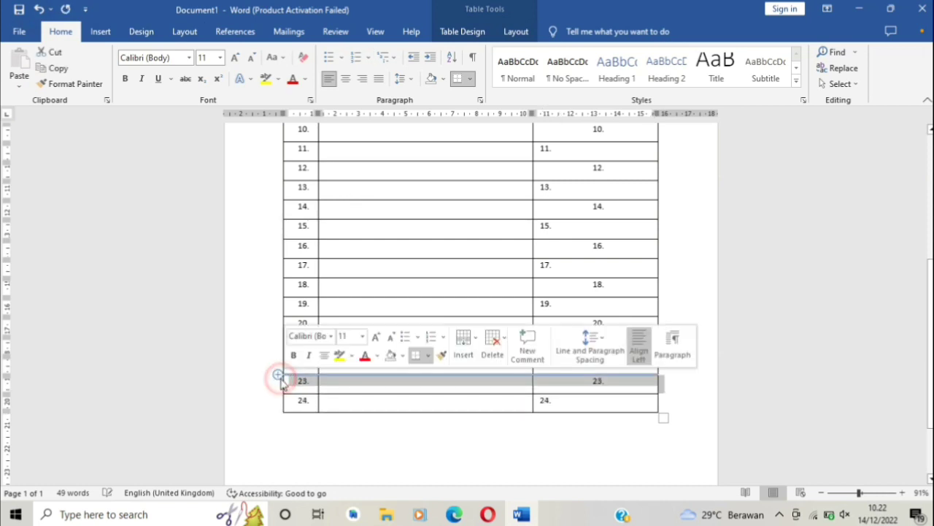
pyautogui.click(619, 385)
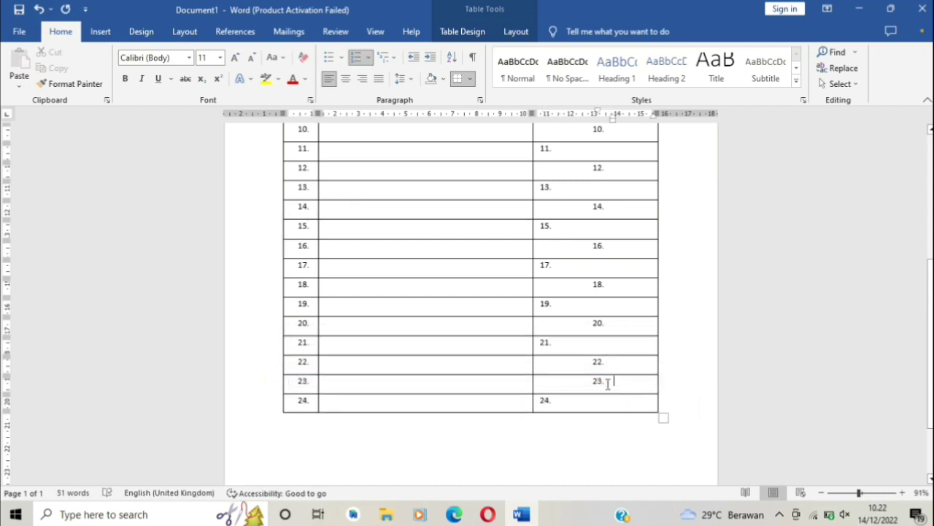
# Format Paint row 21's TTD formatting onto 23. and row 22's onto 24
pyautogui.click(593, 380)
pyautogui.click(560, 342)
pyautogui.click(75, 85)
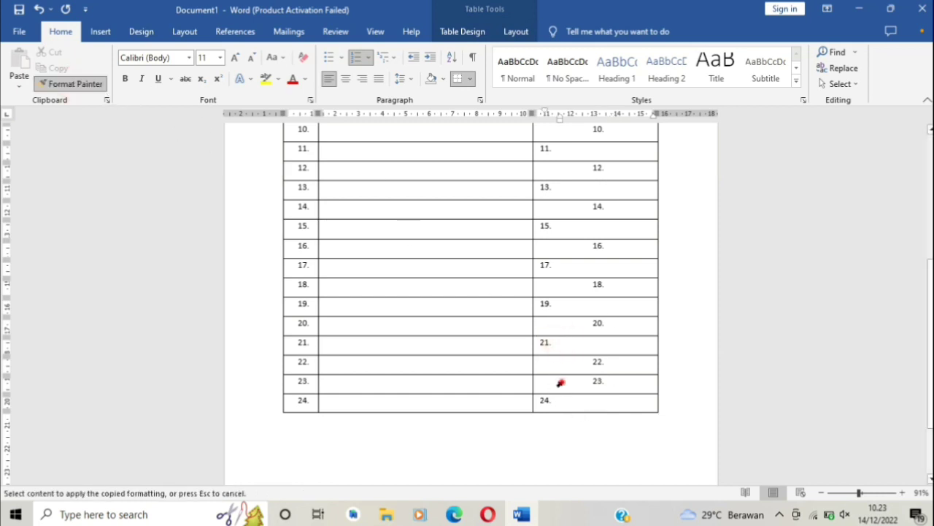
pyautogui.click(560, 383)
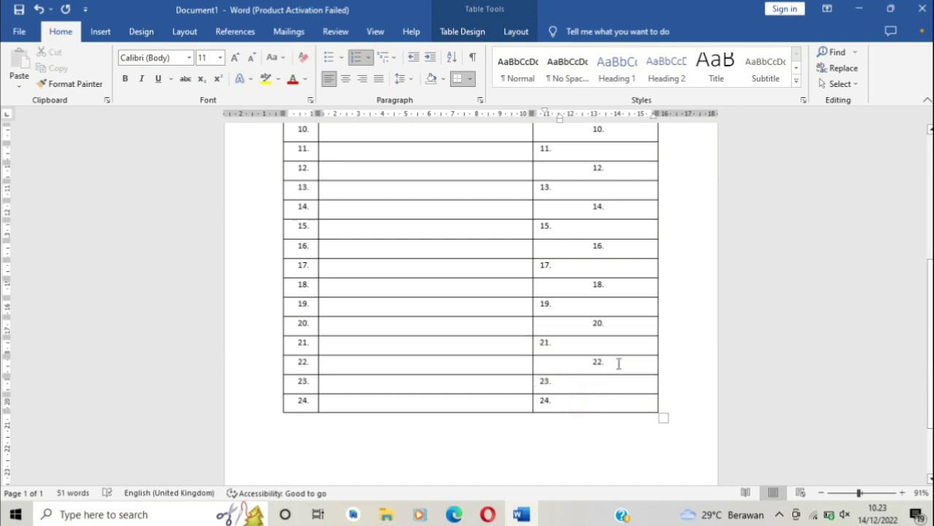
pyautogui.click(619, 362)
pyautogui.click(75, 83)
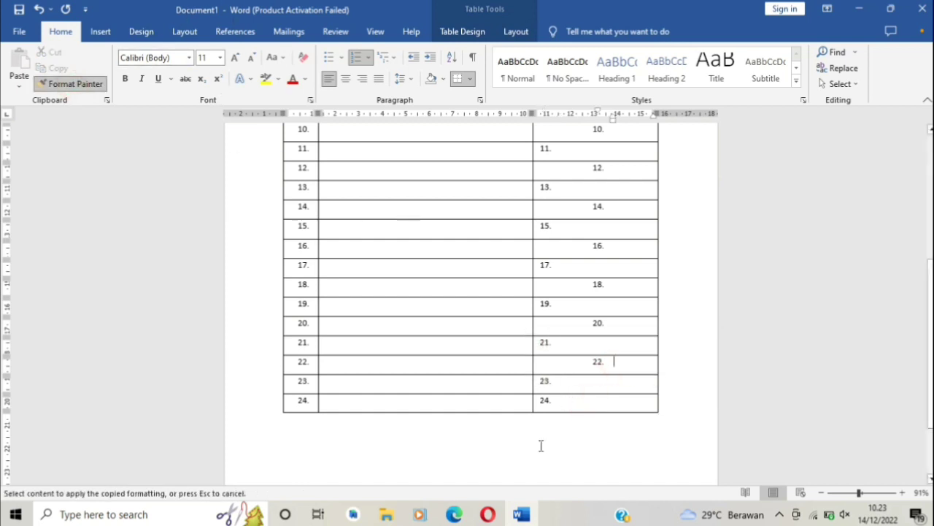
pyautogui.click(556, 401)
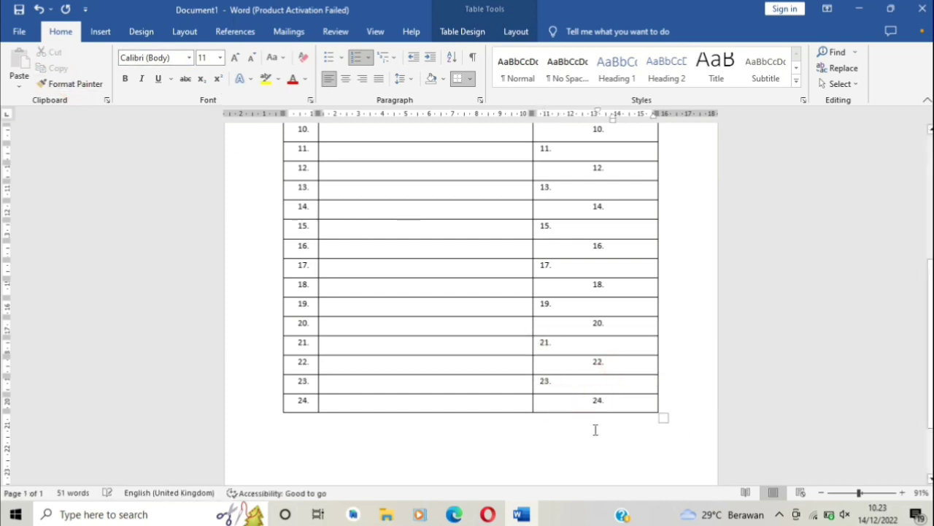
pyautogui.scroll(4, 473, 425)
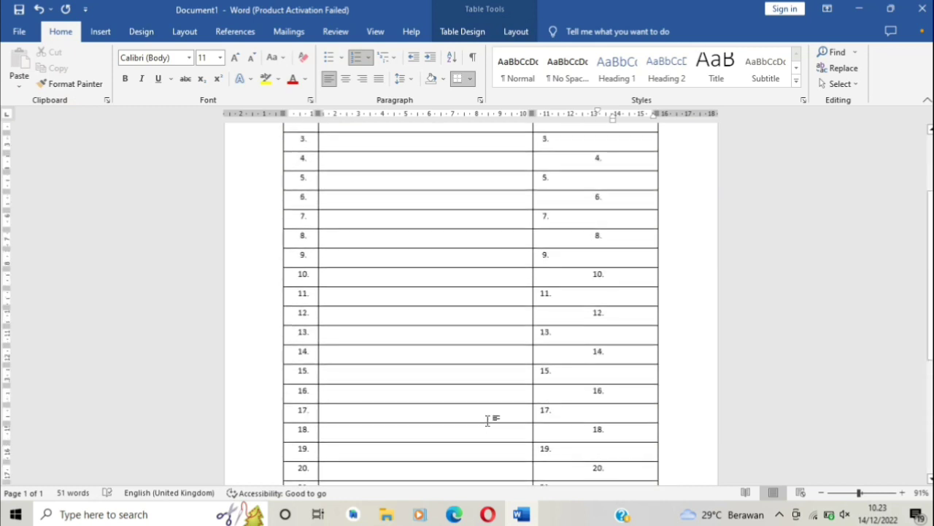
pyautogui.scroll(3, 475, 334)
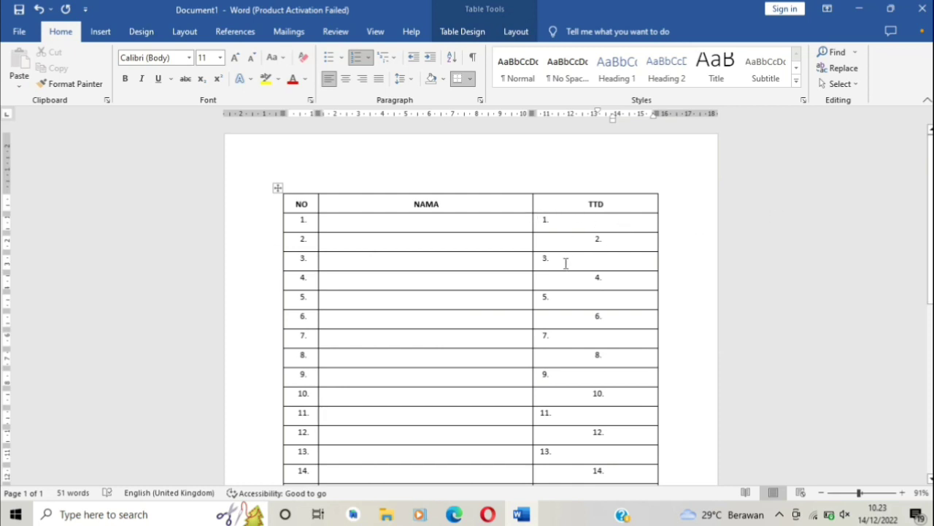
pyautogui.scroll(-3, 628, 394)
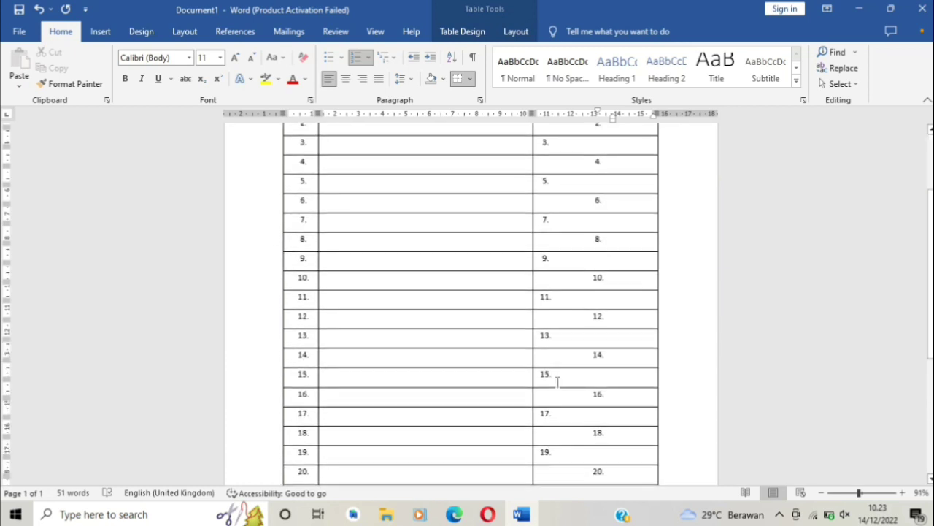
pyautogui.scroll(-5, 551, 383)
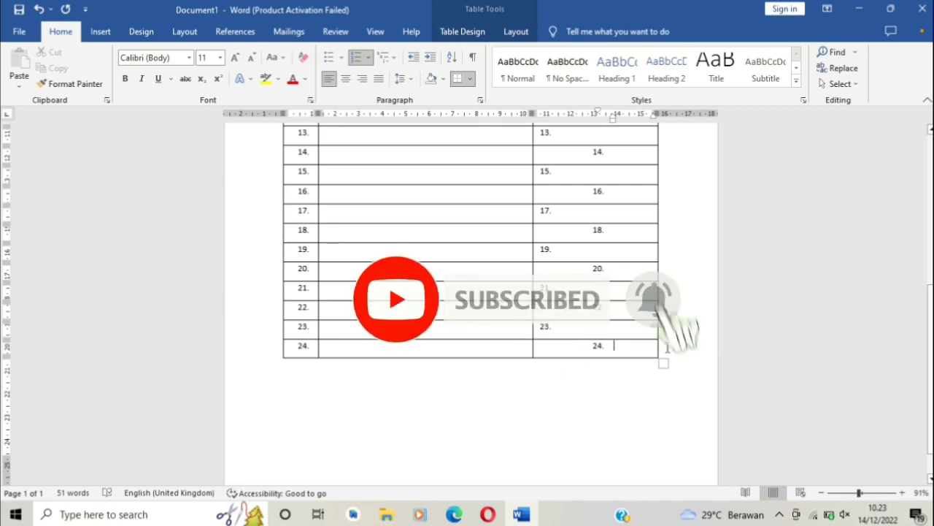
pyautogui.click(569, 334)
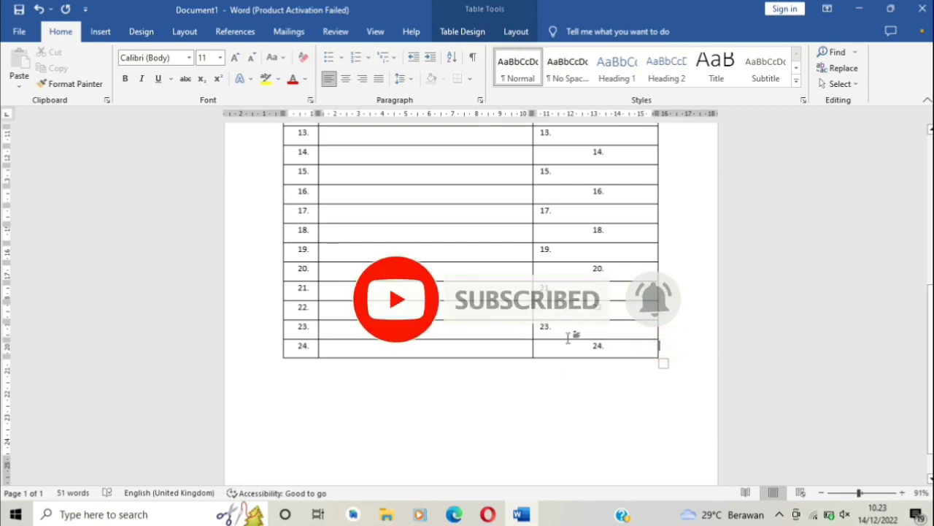
pyautogui.scroll(1, 479, 333)
pyautogui.scroll(5, 479, 332)
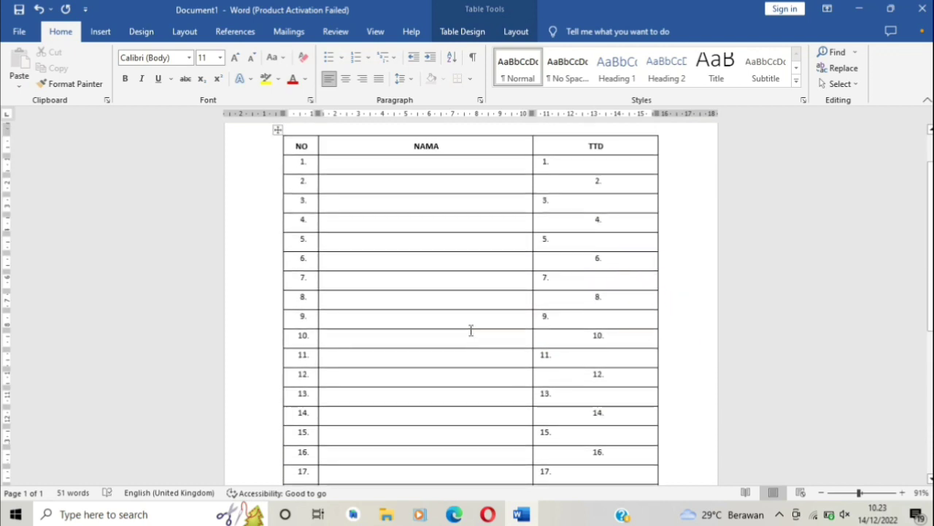